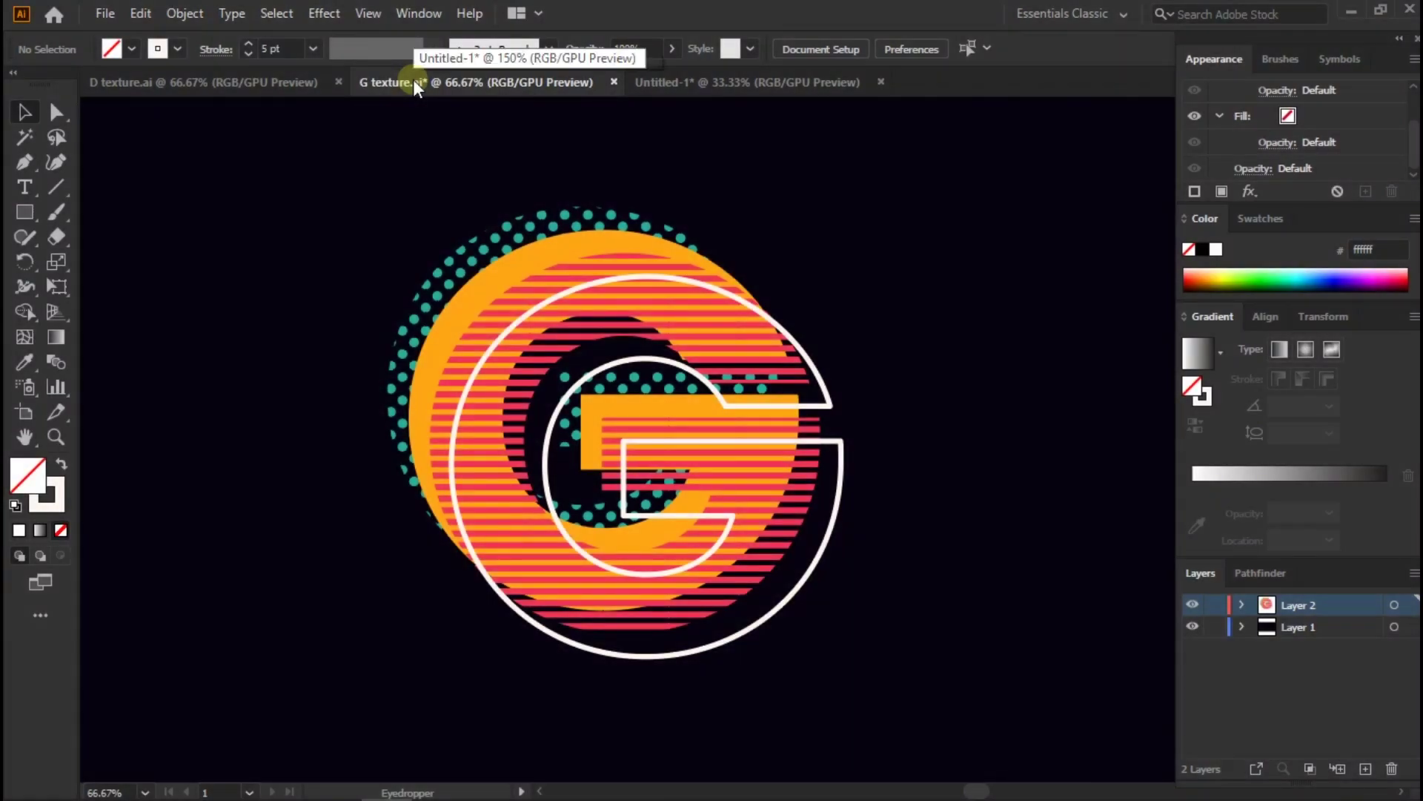
Switch to the Untitled-1 document with the blank artboard and five-swatch palette.
{"action": "left_click", "coordinate": [707, 83]}
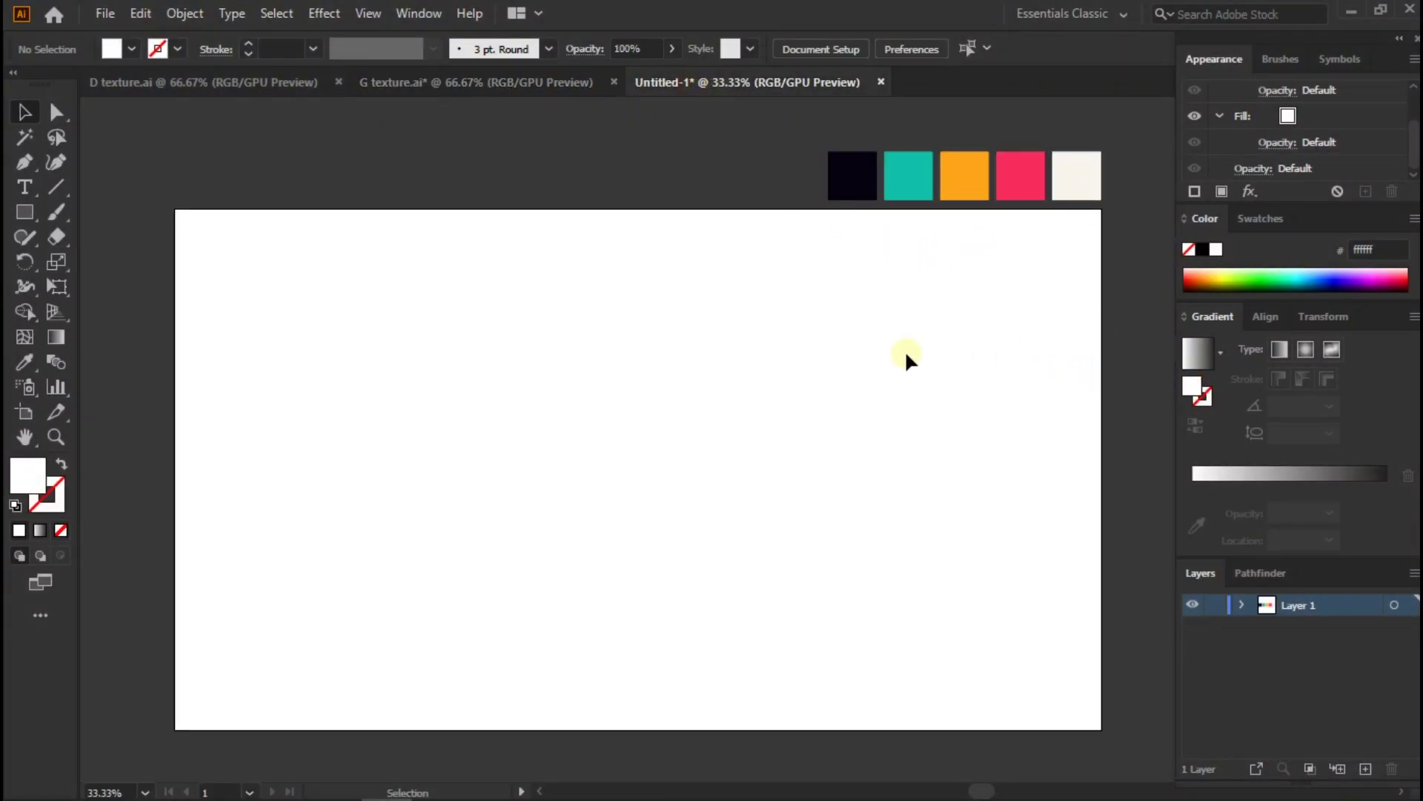
Add a new layer and create a 1920×1080 rectangle on it.
{"action": "key", "text": "m"}
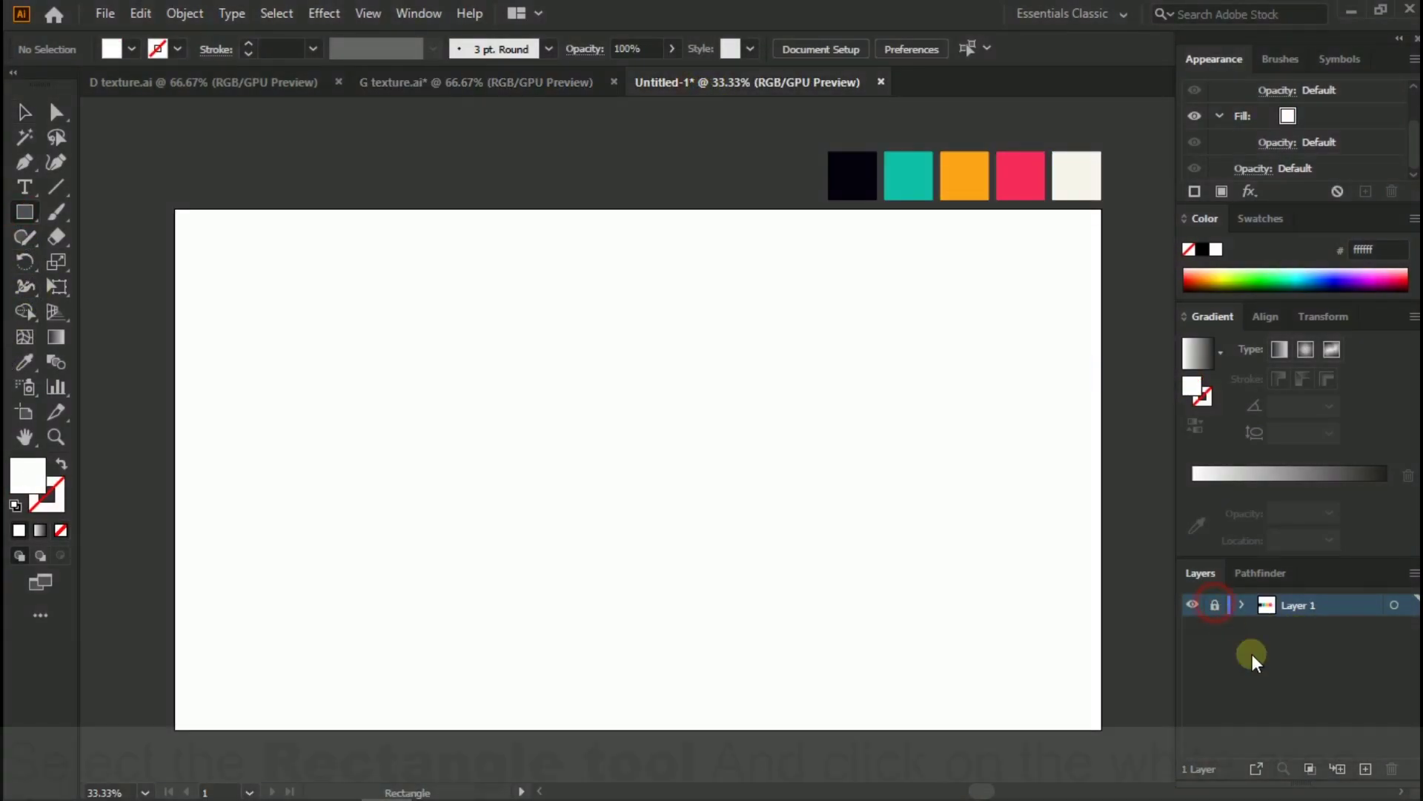
{"action": "key", "text": "ctrl+l"}
{"action": "left_click", "coordinate": [558, 394]}
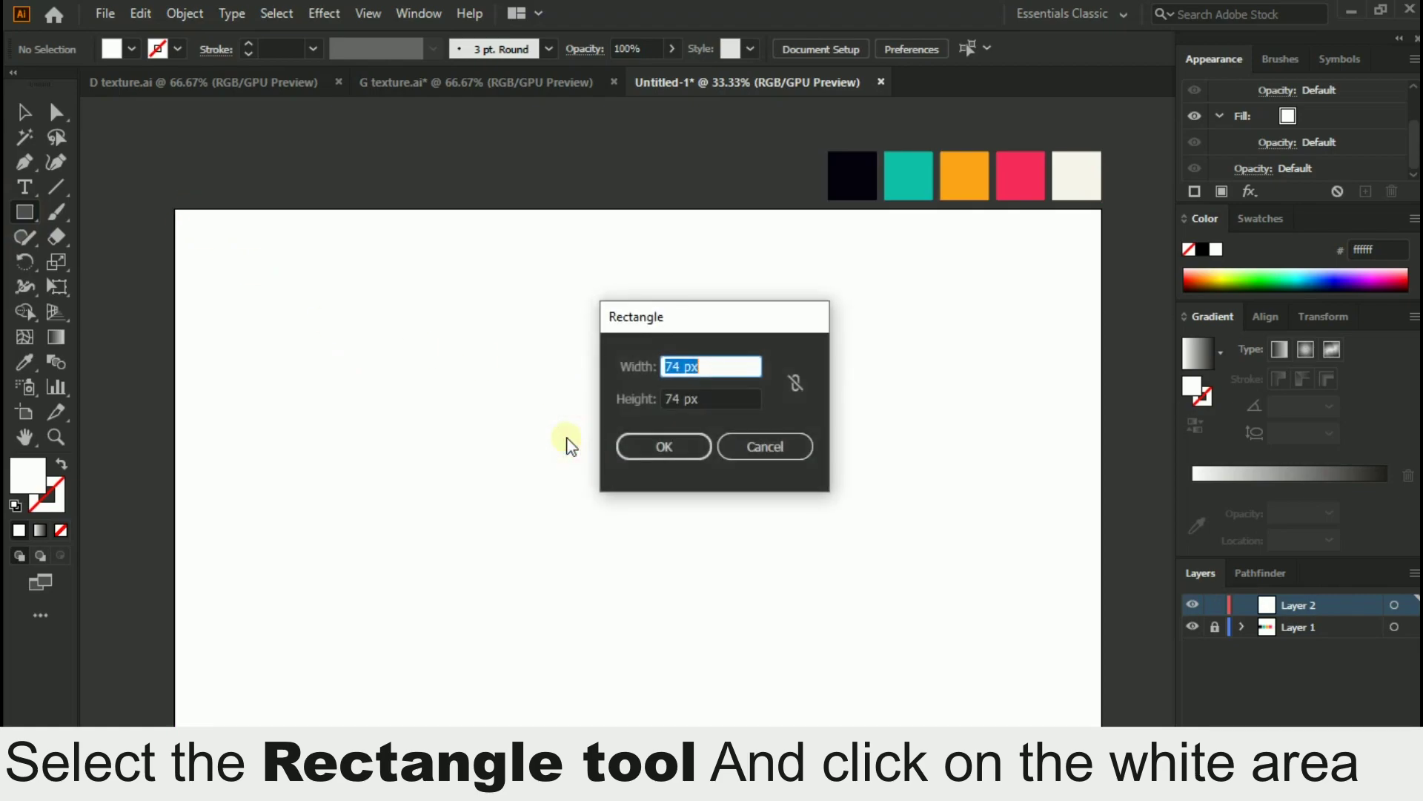
{"action": "type", "text": "1920"}
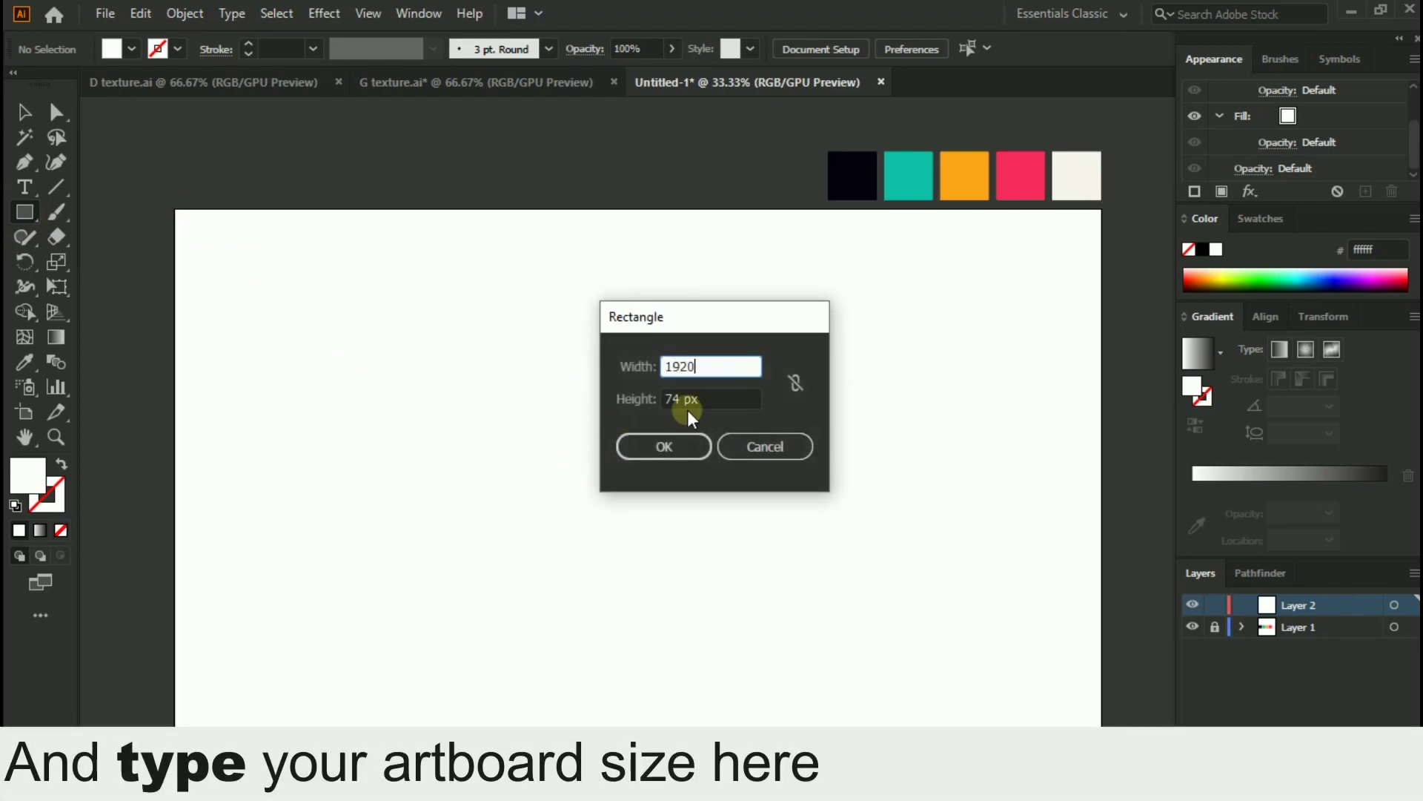
{"action": "left_click", "coordinate": [687, 412]}
{"action": "type", "text": "1080"}
{"action": "key", "text": "Return"}
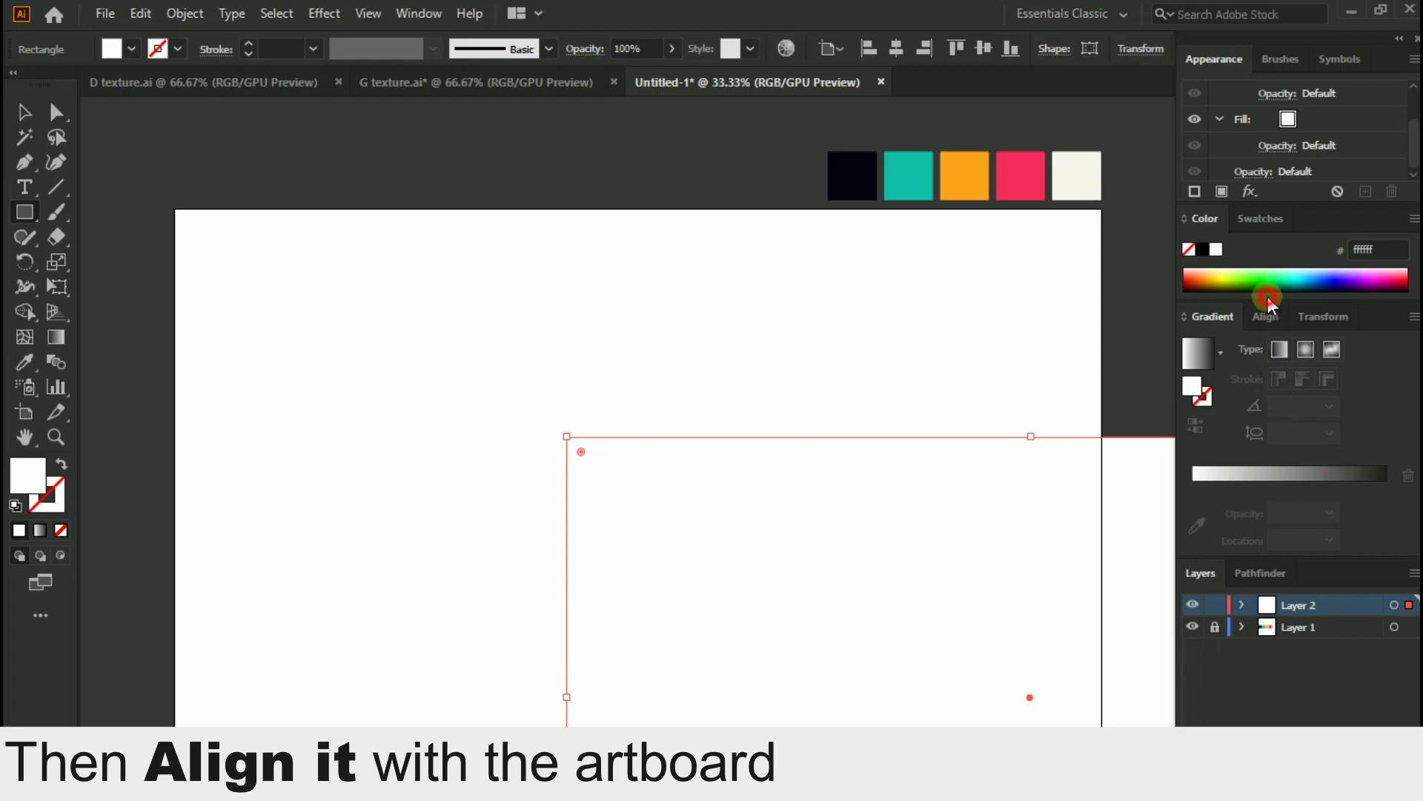
Centre the rectangle on the artboard, fill it near-black, lock its layer, and add a new layer.
{"action": "left_click", "coordinate": [1268, 299]}
{"action": "left_click", "coordinate": [1232, 371]}
{"action": "left_click", "coordinate": [1370, 372]}
{"action": "left_click", "coordinate": [25, 361]}
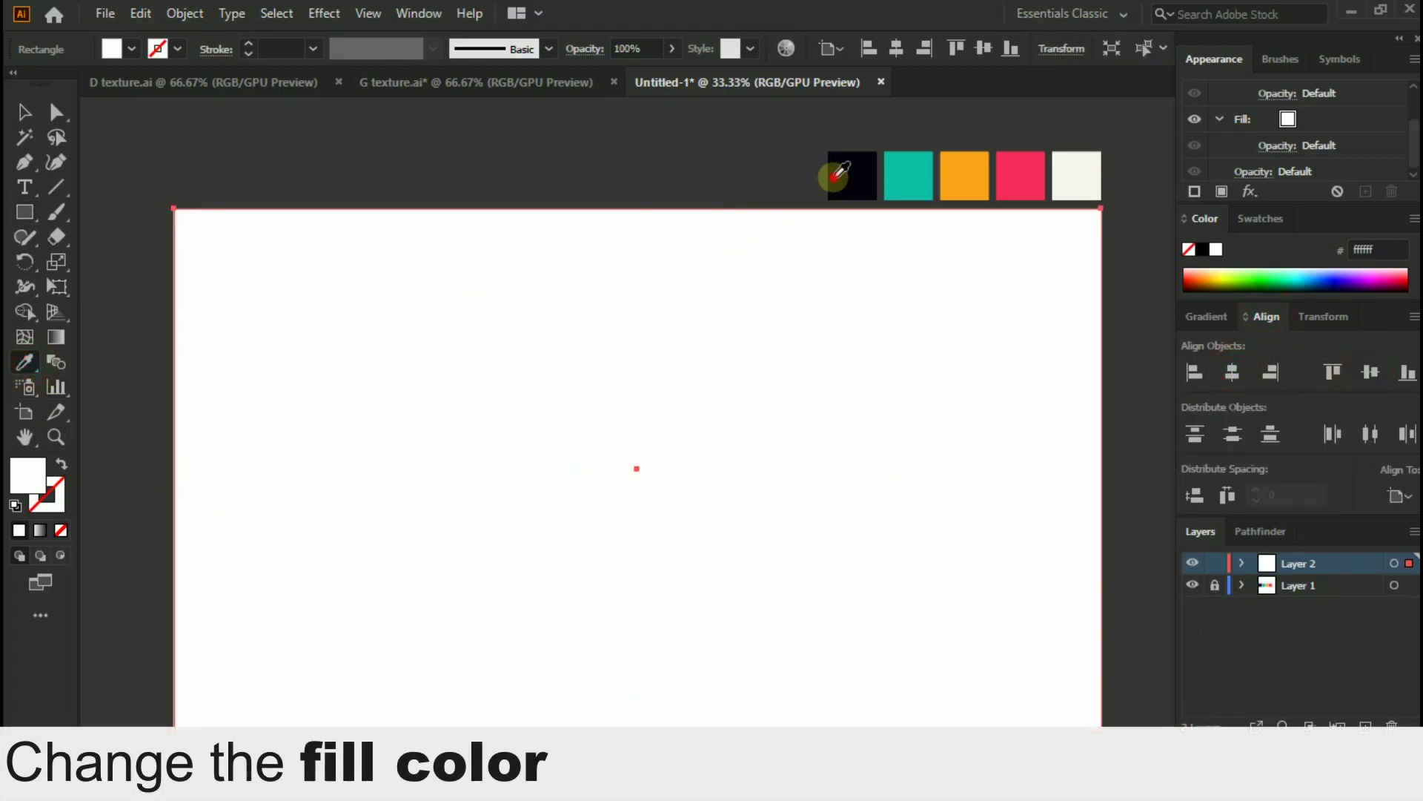
{"action": "left_click", "coordinate": [839, 172]}
{"action": "left_click", "coordinate": [1215, 563]}
{"action": "left_click", "coordinate": [1366, 727]}
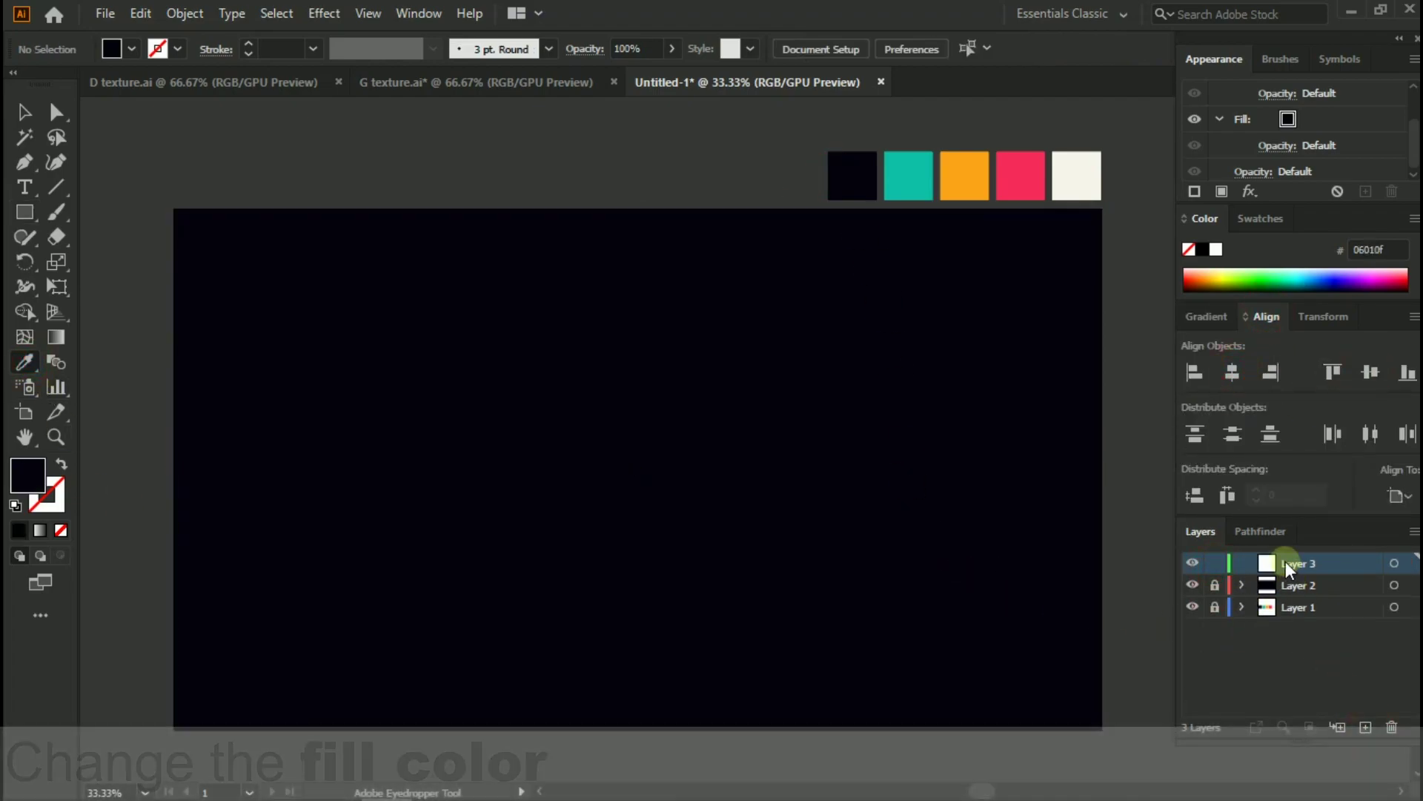
Create a text area with the letter B at 520 pt.
{"action": "left_click", "coordinate": [25, 186]}
{"action": "left_click_drag", "start_coordinate": [394, 325], "coordinate": [874, 642]}
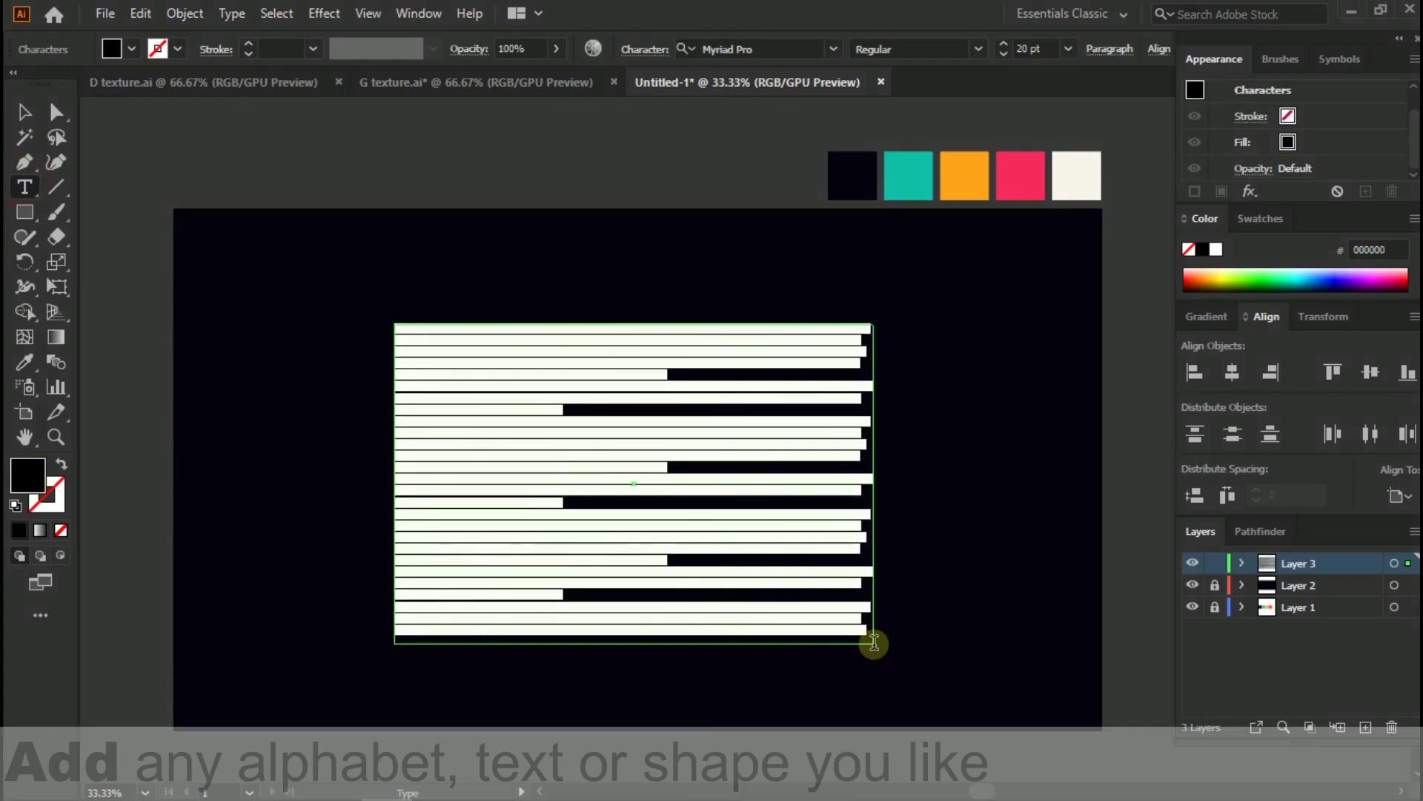
{"action": "key", "text": "BackSpace"}
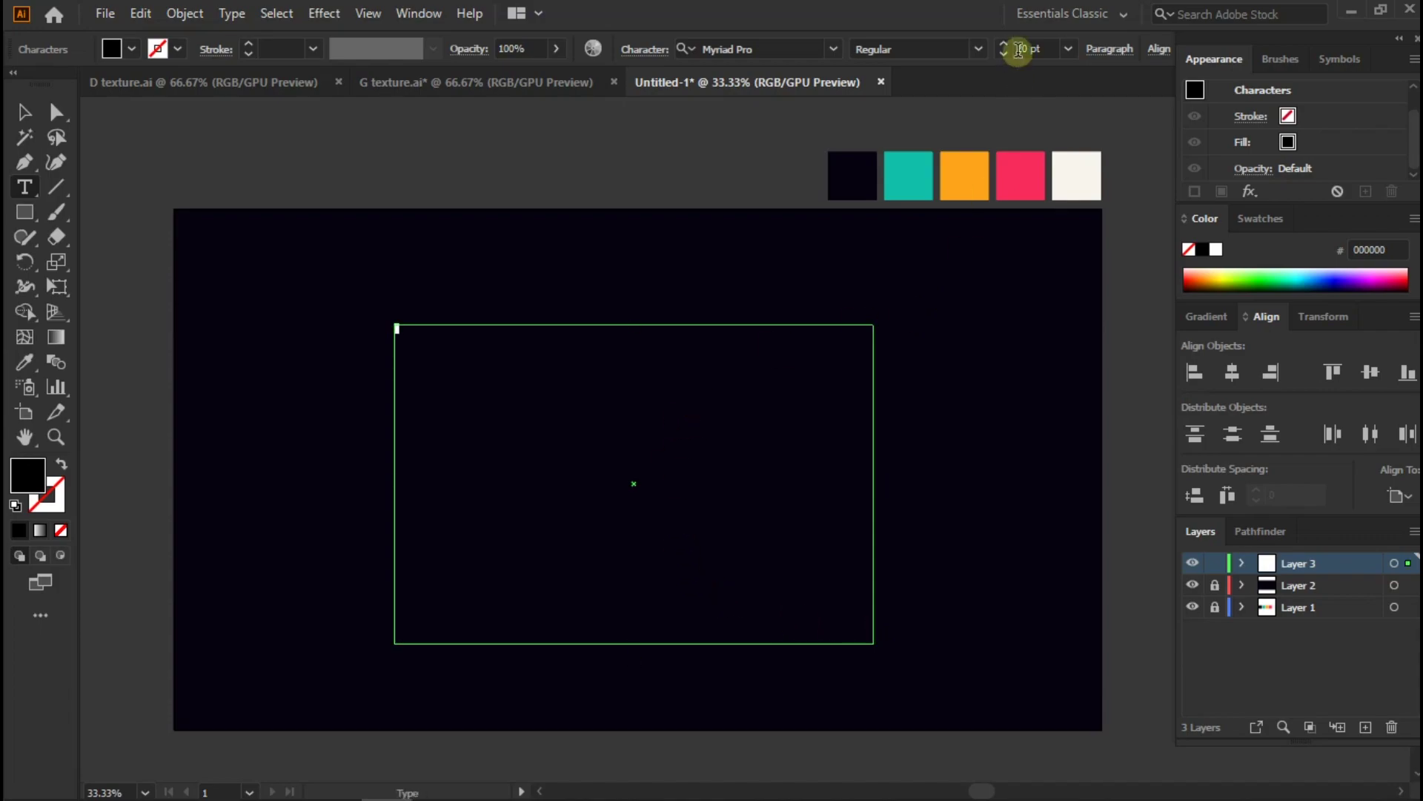
{"action": "left_click", "coordinate": [1023, 53]}
{"action": "type", "text": "520"}
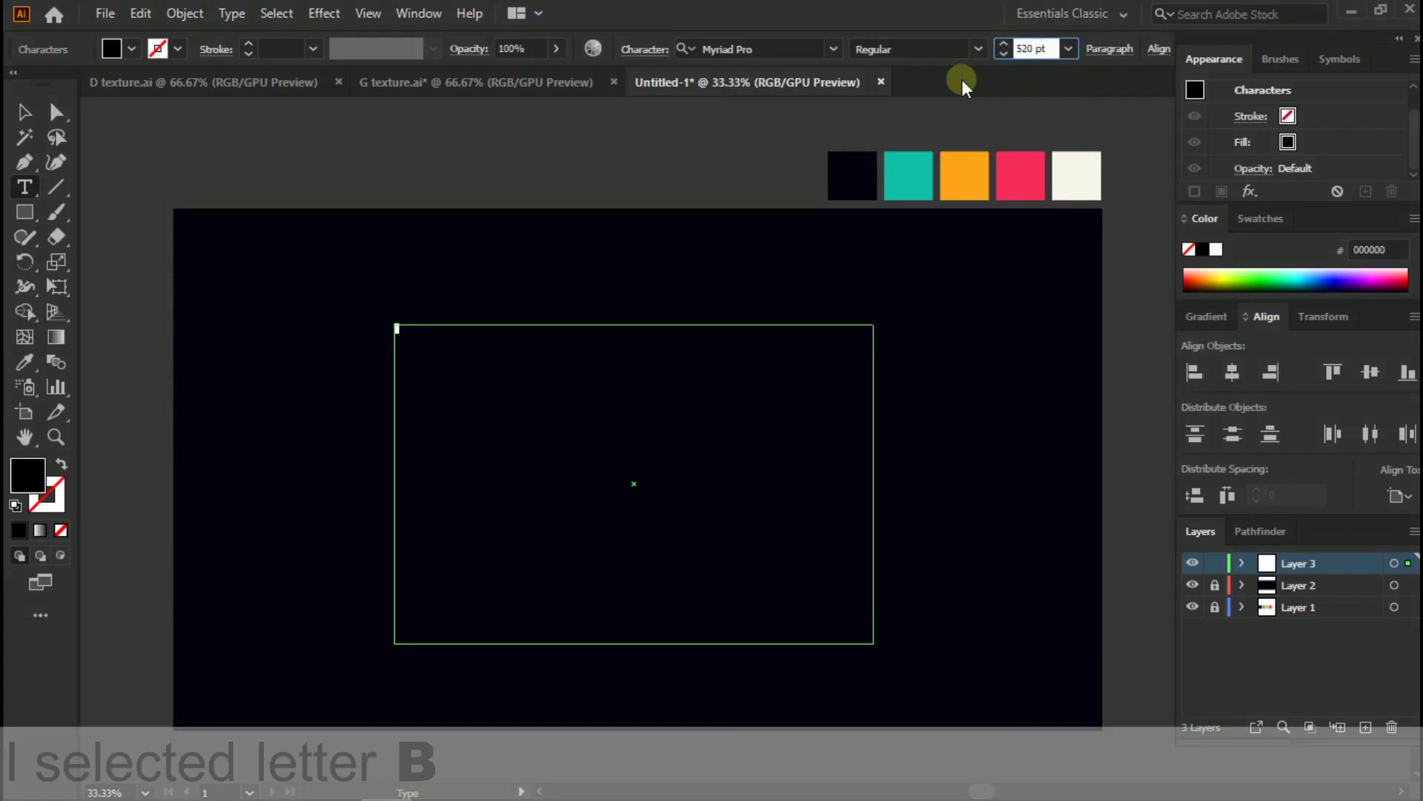
{"action": "key", "text": "Return"}
{"action": "type", "text": "B"}
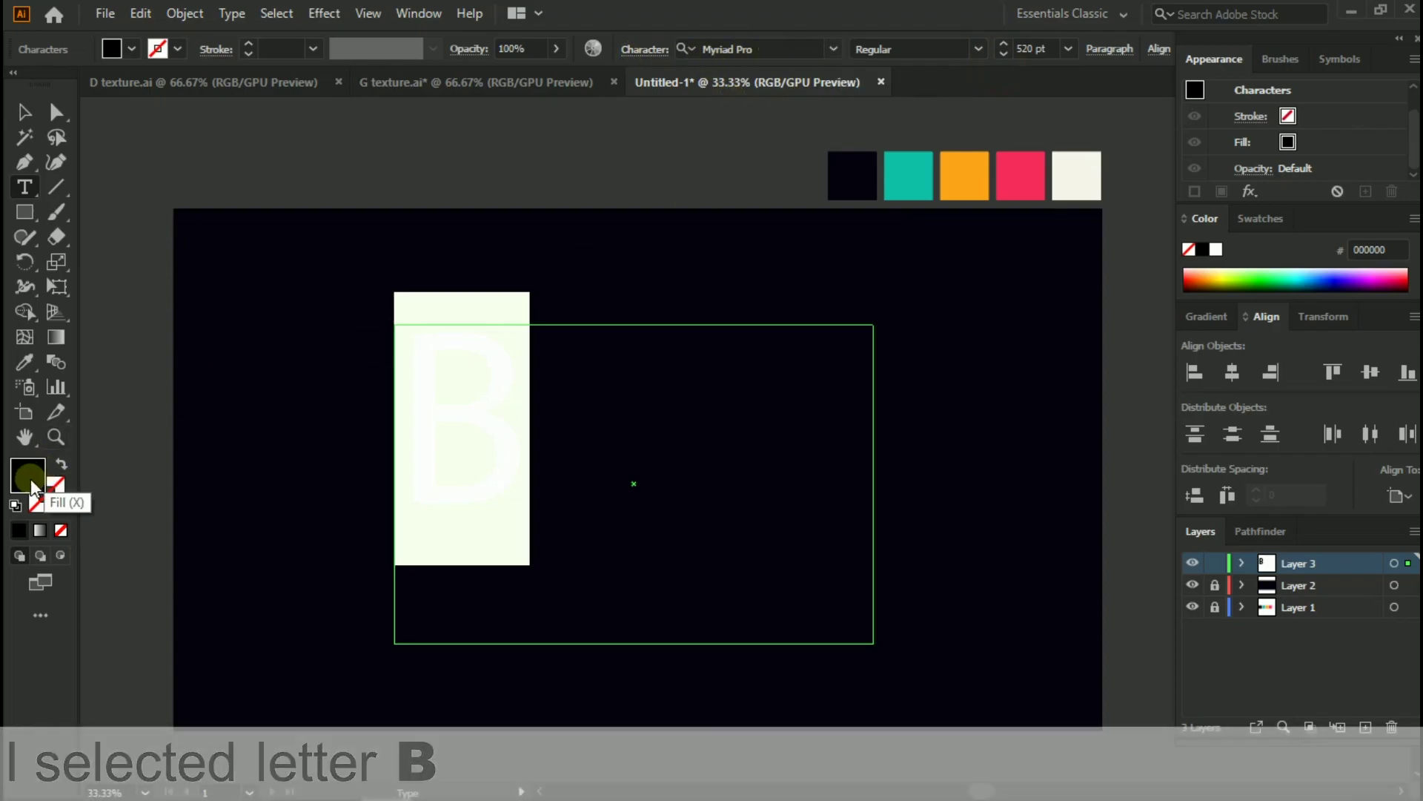
Give the B a tan e8c597 fill and ITC Avant Garde Gothic LT Bold font.
{"action": "double_click", "coordinate": [28, 476]}
{"action": "left_click", "coordinate": [944, 276]}
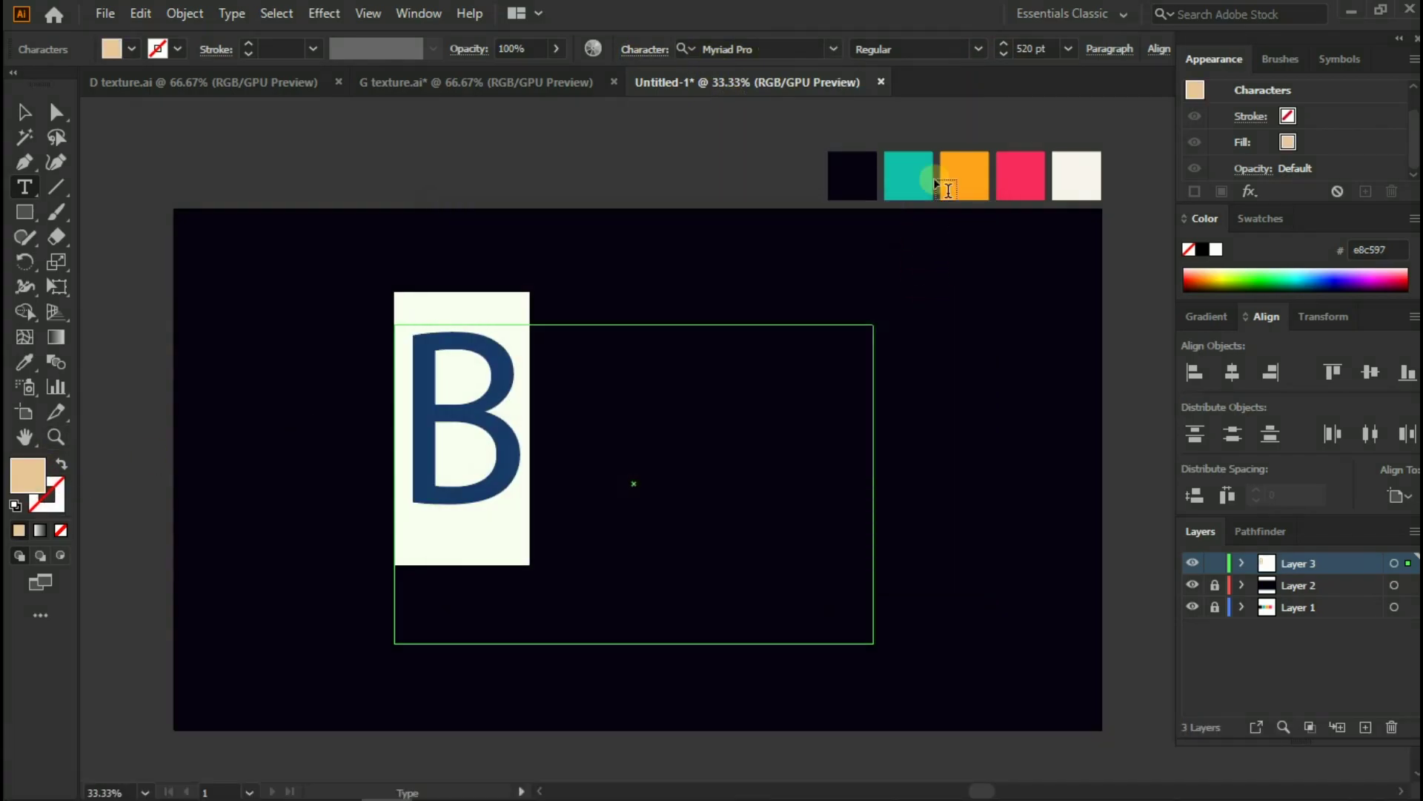
{"action": "left_click", "coordinate": [835, 49]}
{"action": "scroll", "coordinate": [940, 571], "scroll_direction": "down", "scroll_amount": 5}
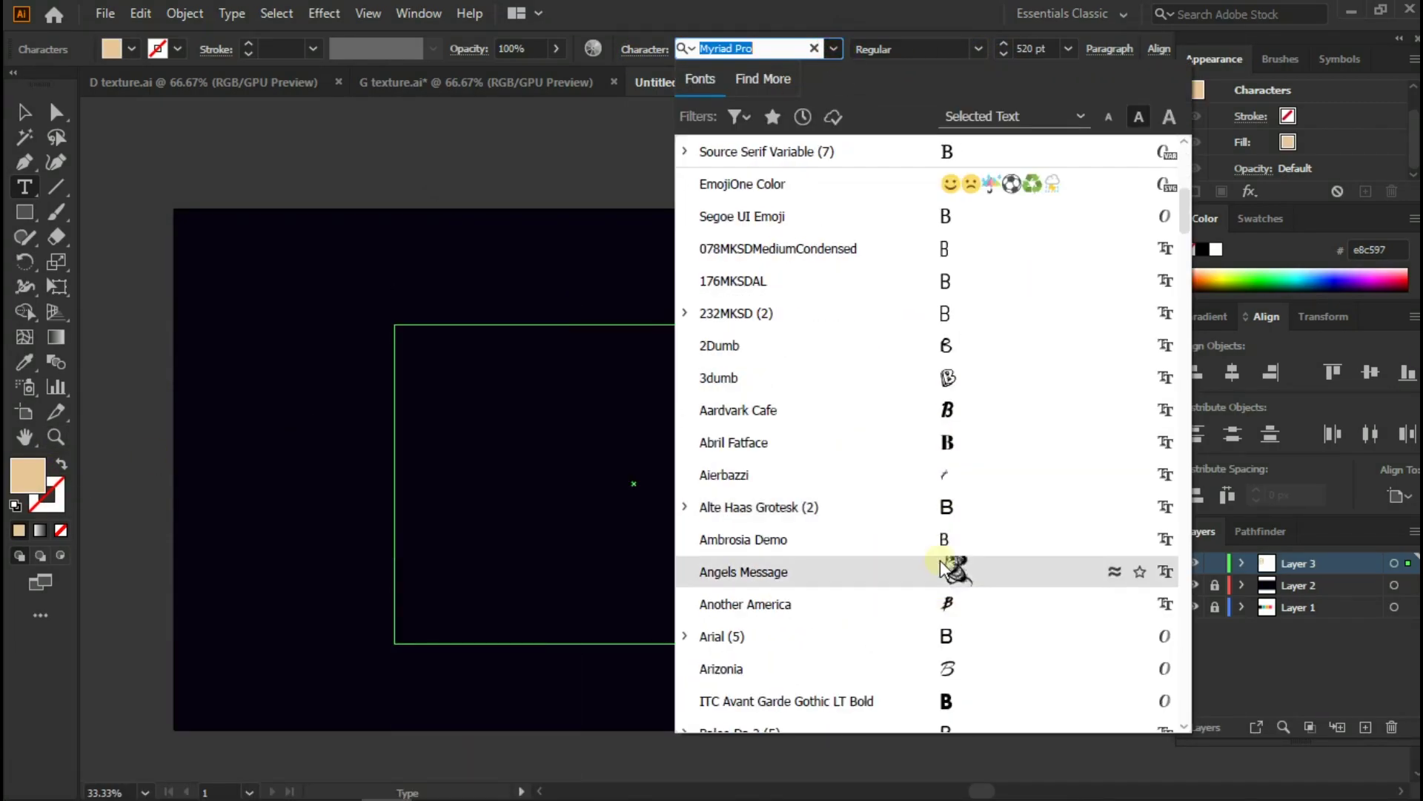
{"action": "scroll", "coordinate": [940, 571], "scroll_direction": "down", "scroll_amount": 3}
{"action": "left_click", "coordinate": [947, 406]}
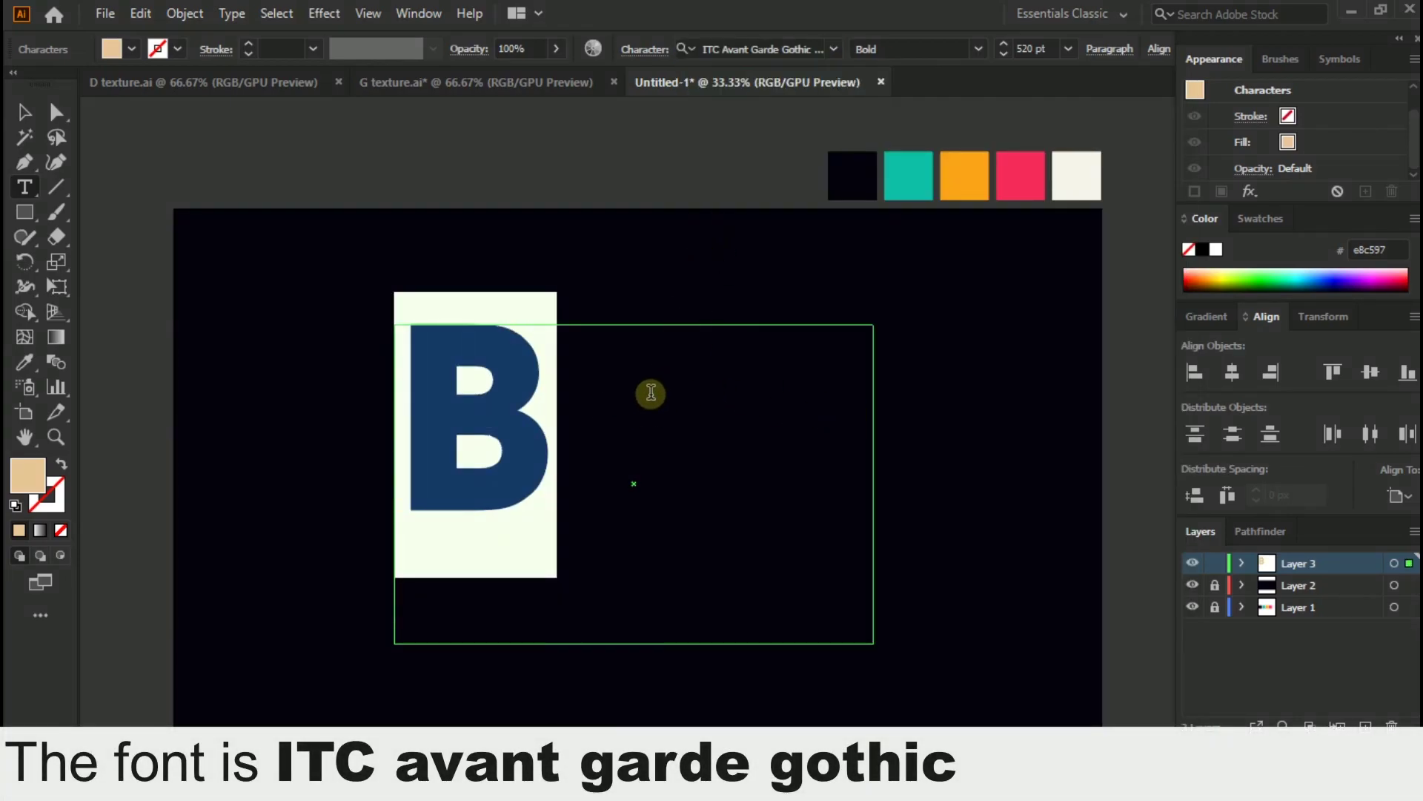
{"action": "key", "text": "Escape"}
{"action": "left_click", "coordinate": [24, 112]}
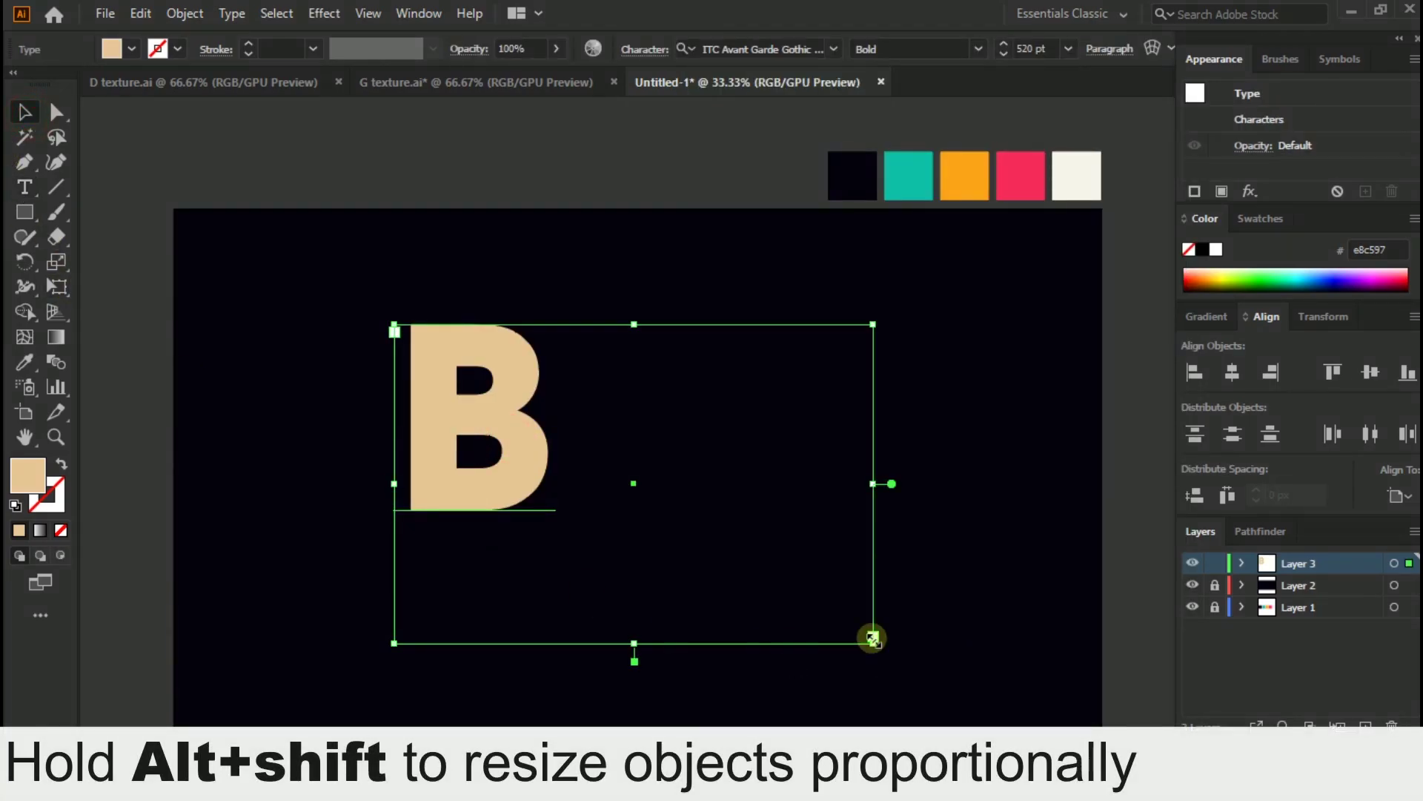
Scale the B down proportionally and centre it on the artboard.
{"action": "left_click_drag", "start_coordinate": [873, 637], "coordinate": [779, 580]}
{"action": "left_click_drag", "start_coordinate": [778, 484], "coordinate": [717, 500]}
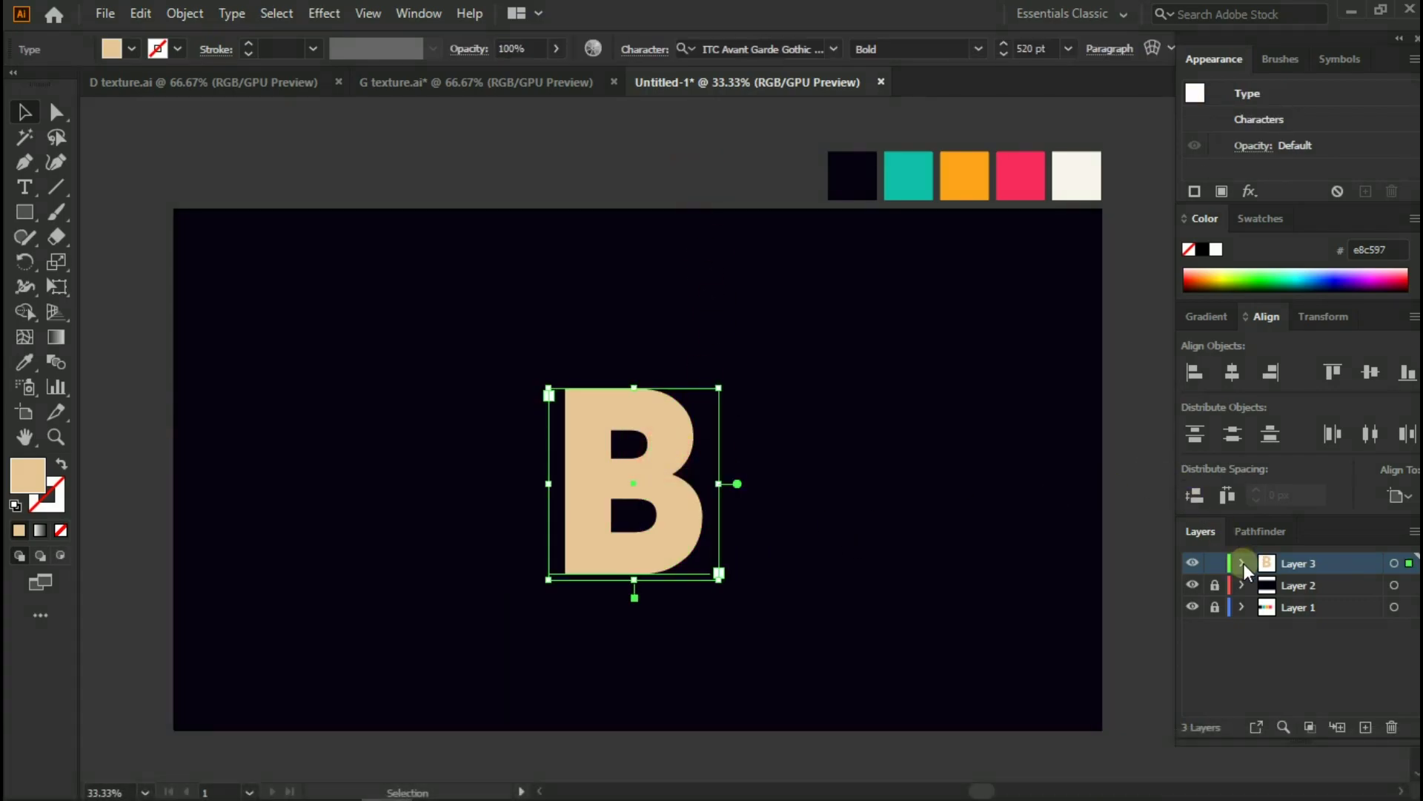
{"action": "left_click", "coordinate": [1232, 371]}
{"action": "left_click", "coordinate": [1370, 371]}
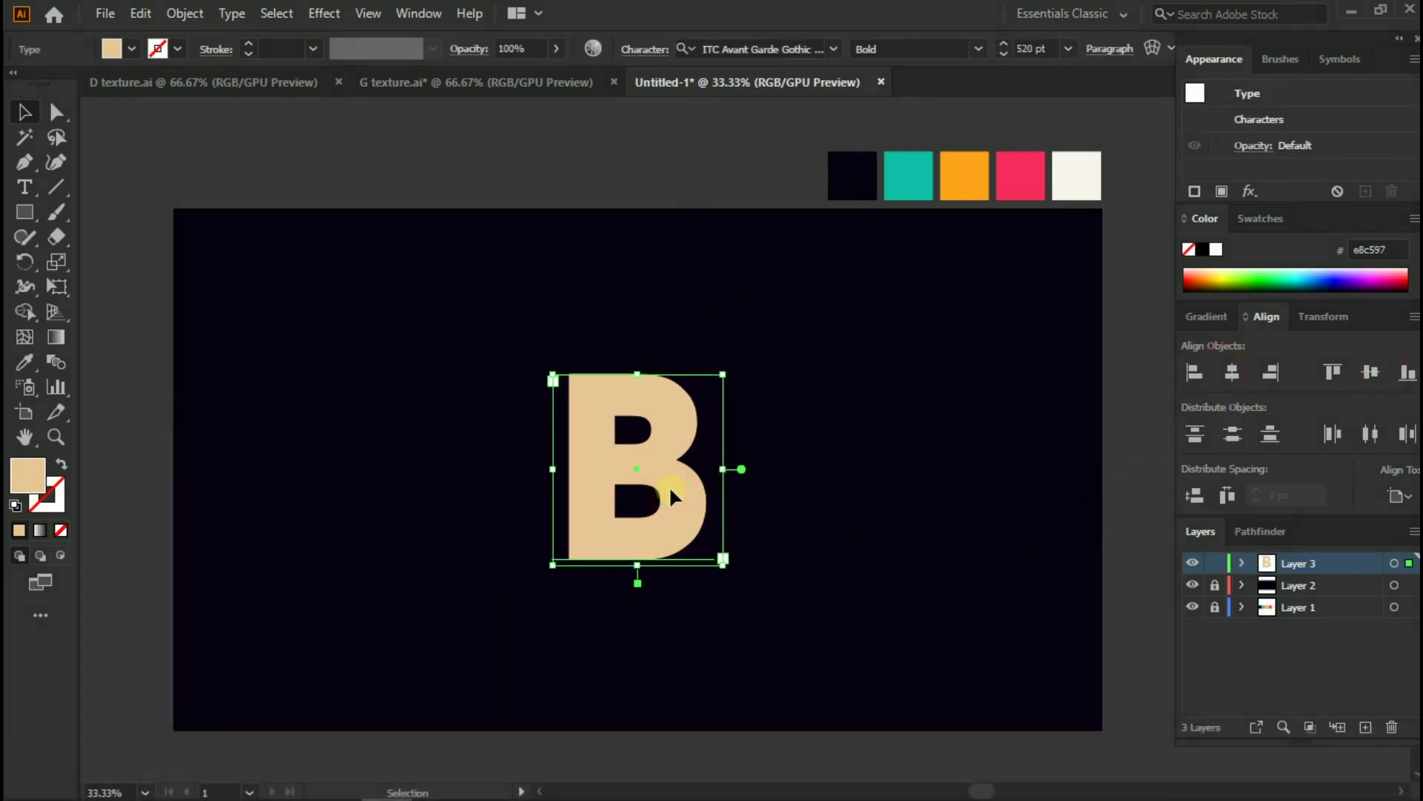
Stack offset copies of the B and hide the top three copies in Layers.
{"action": "left_click", "coordinate": [736, 356]}
{"action": "left_click", "coordinate": [677, 511]}
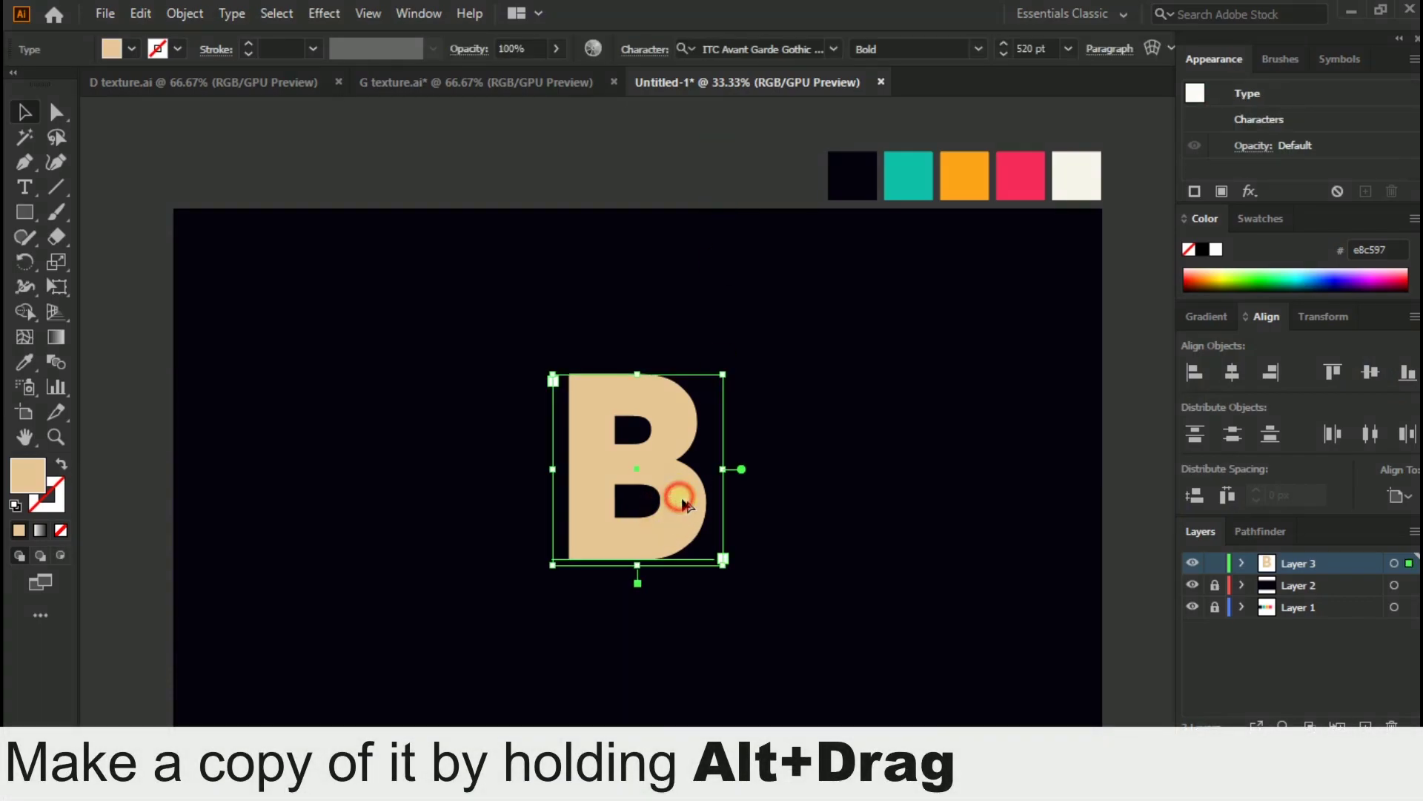
{"action": "left_click_drag", "start_coordinate": [682, 505], "coordinate": [689, 505]}
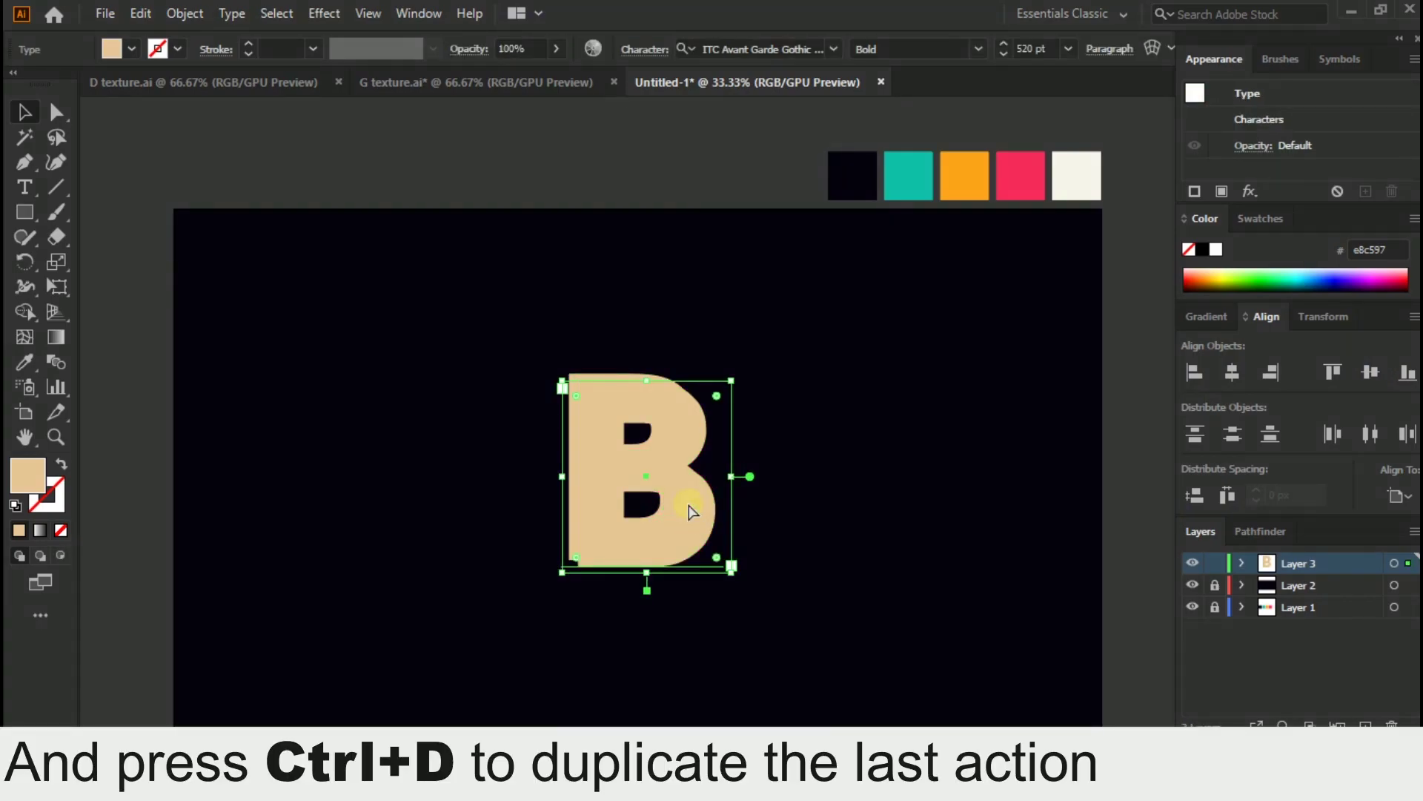
{"action": "key", "text": "ctrl+d"}
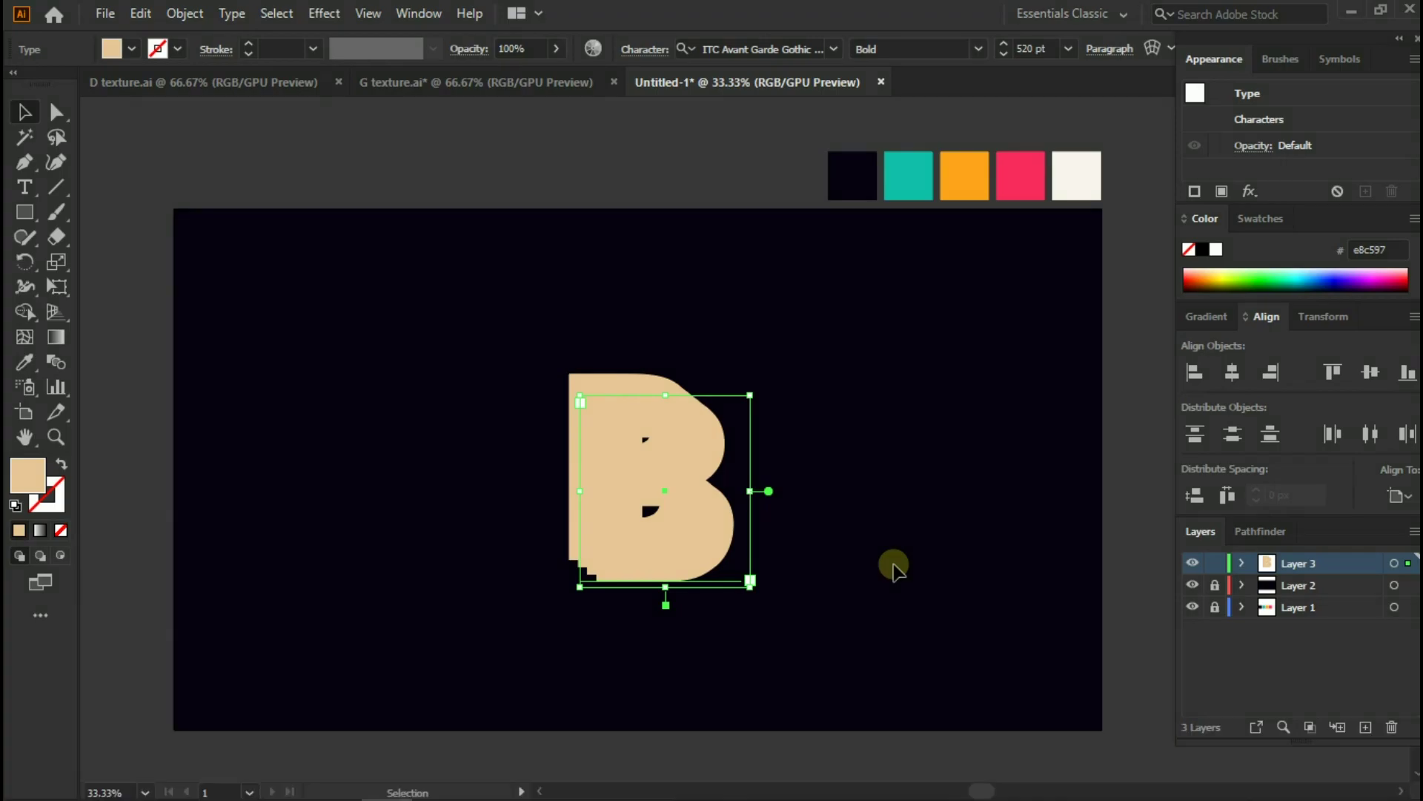
{"action": "left_click", "coordinate": [1242, 563]}
{"action": "left_click_drag", "start_coordinate": [1192, 585], "coordinate": [1193, 629]}
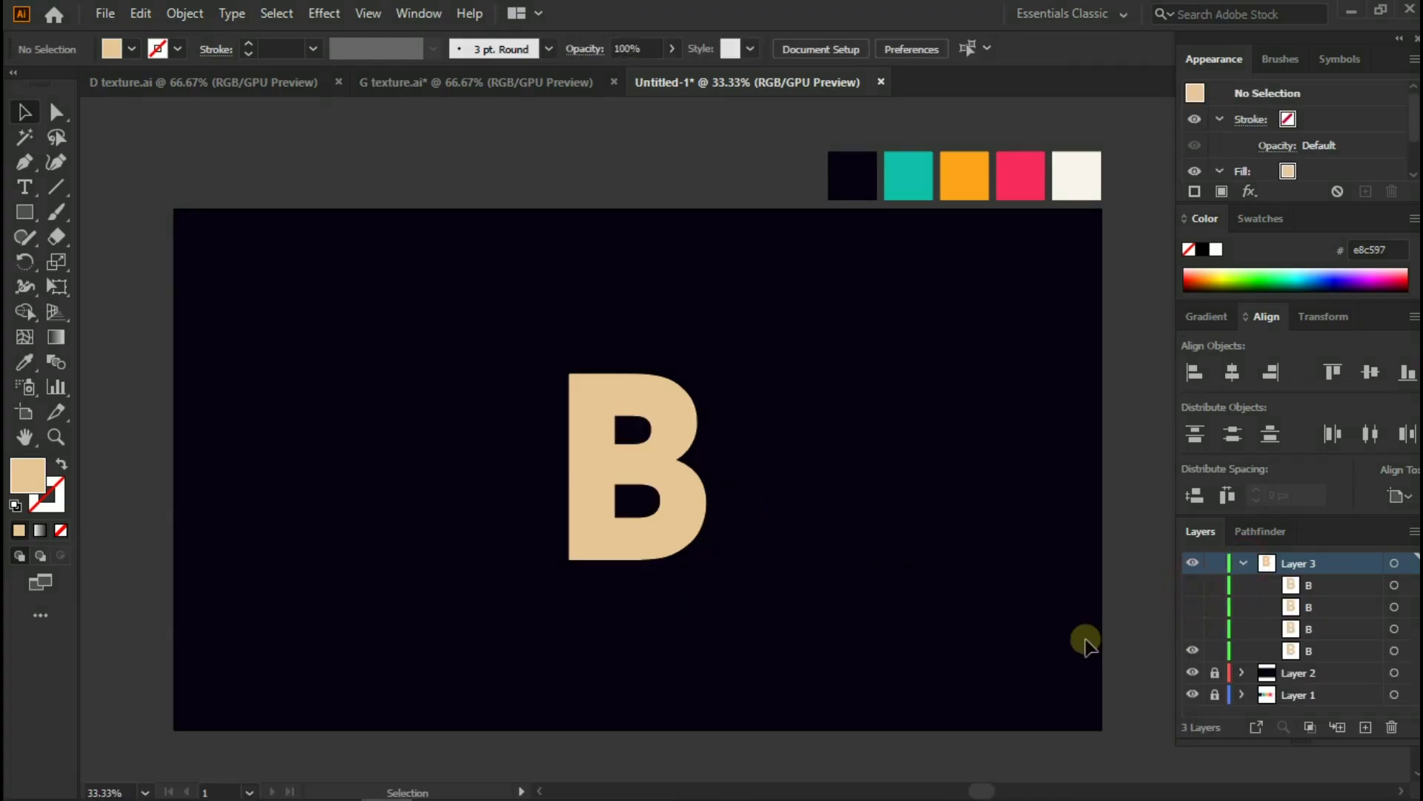
{"action": "left_click", "coordinate": [666, 430]}
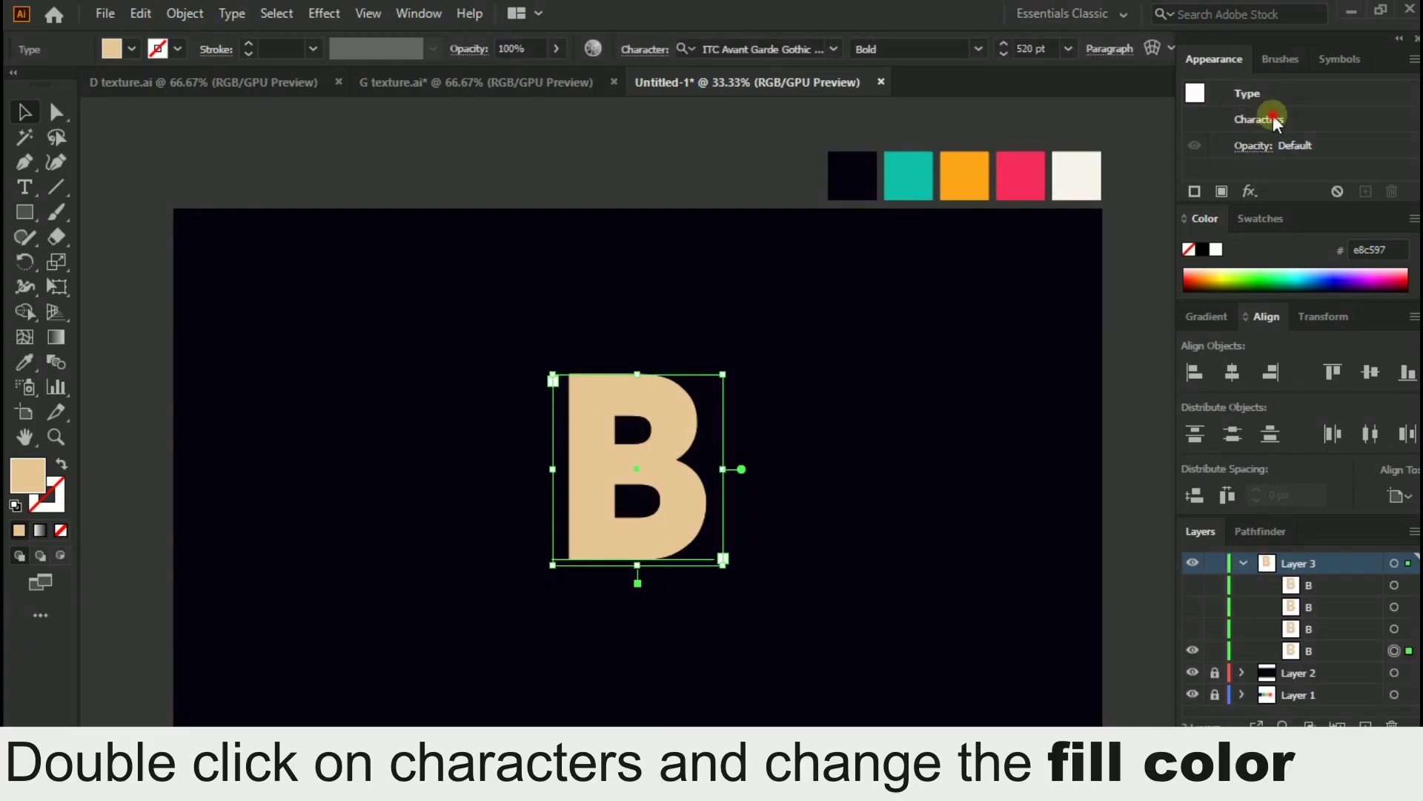
Open the Basic Graphics_Dots pattern library for the bottom B's character fill.
{"action": "double_click", "coordinate": [1259, 118]}
{"action": "left_click", "coordinate": [1309, 144]}
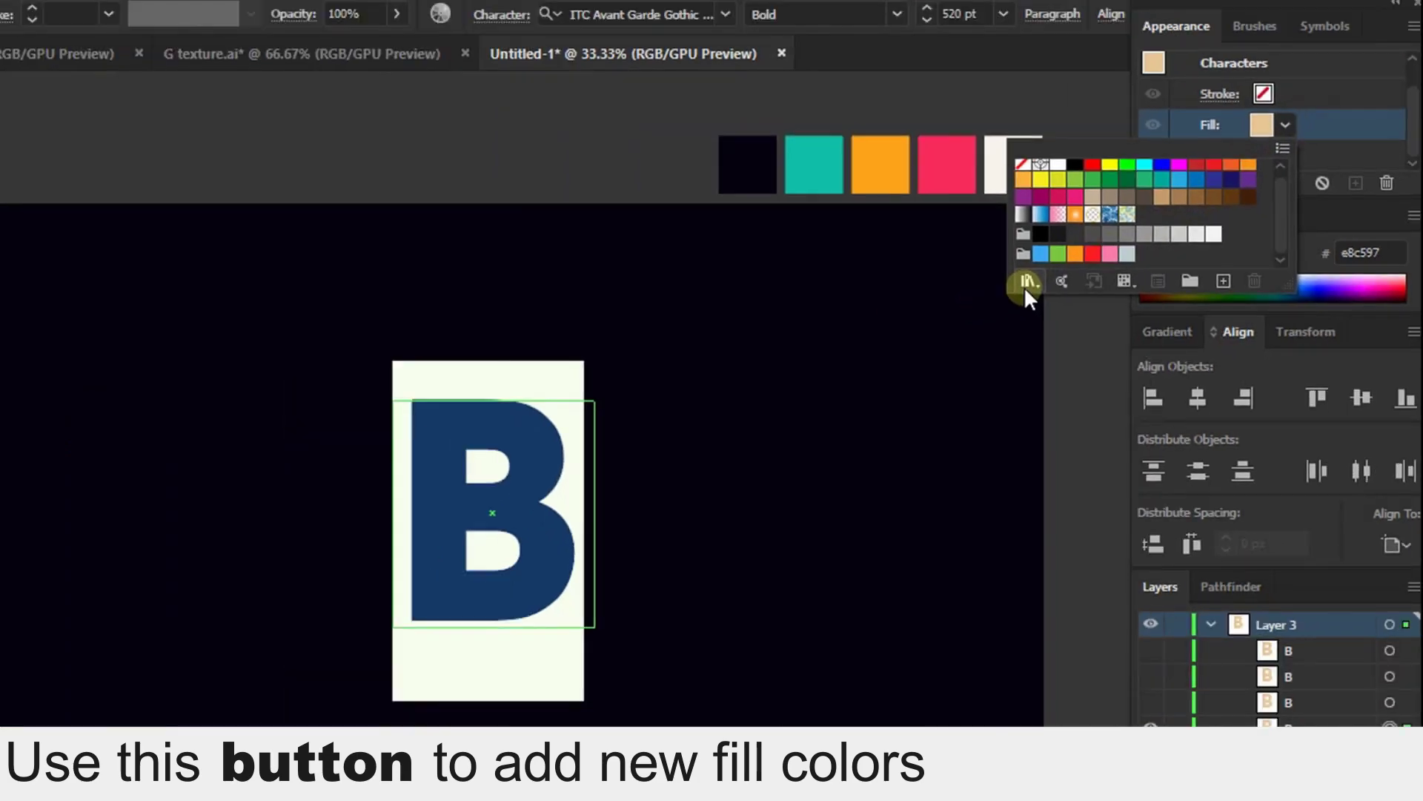
{"action": "left_click", "coordinate": [1027, 282]}
{"action": "mouse_move", "coordinate": [1157, 572]}
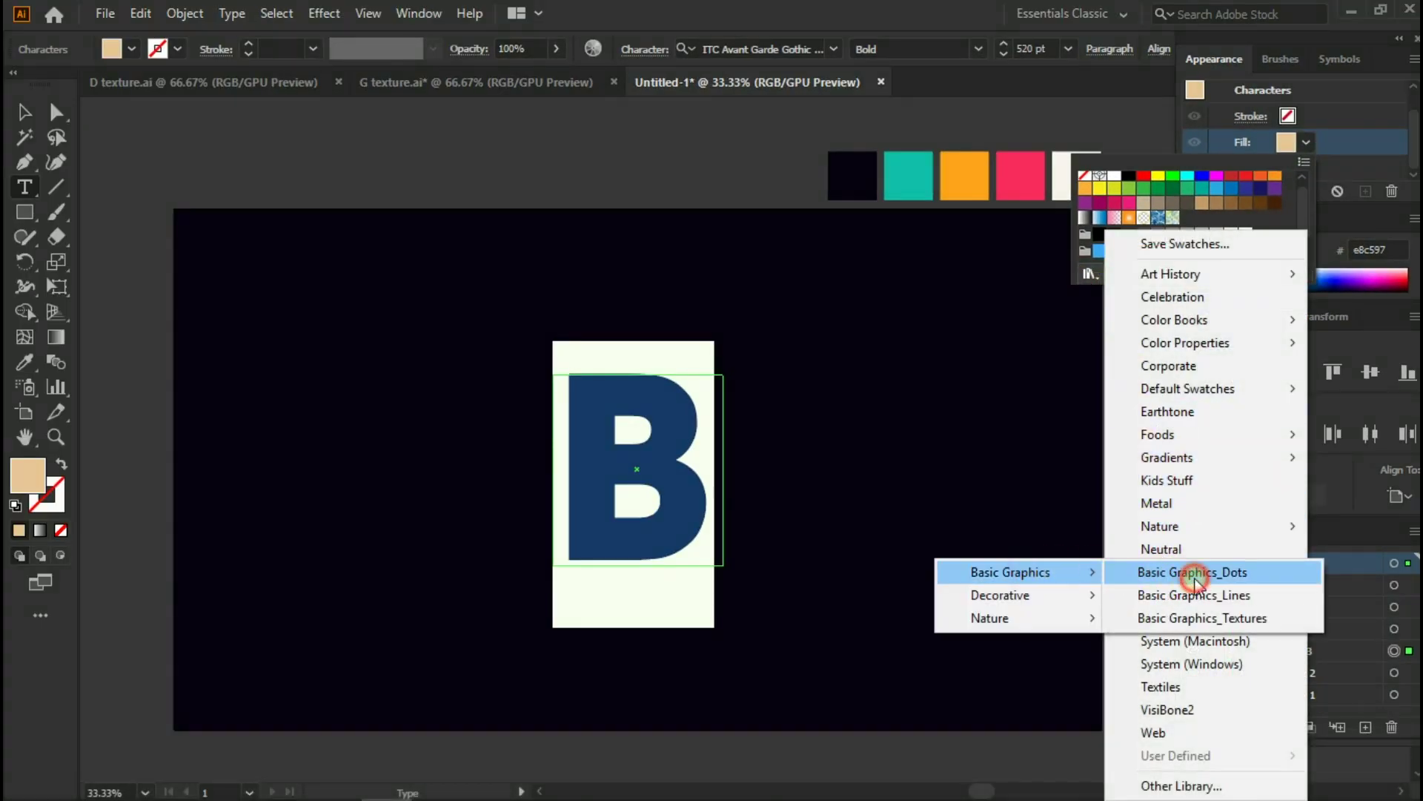
{"action": "left_click", "coordinate": [1189, 572]}
{"action": "left_click", "coordinate": [761, 346]}
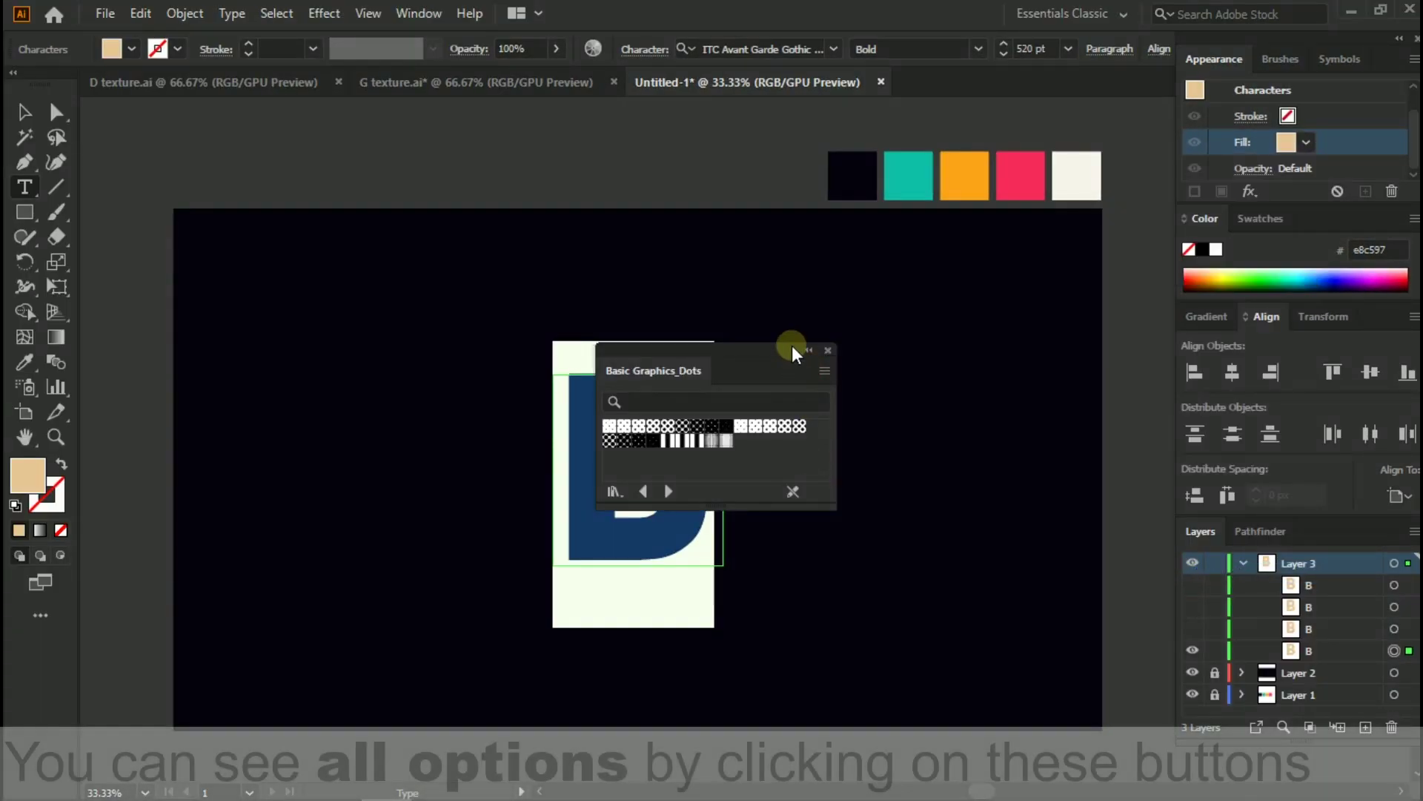
{"action": "left_click_drag", "start_coordinate": [792, 346], "coordinate": [448, 269]}
{"action": "left_click", "coordinate": [327, 414]}
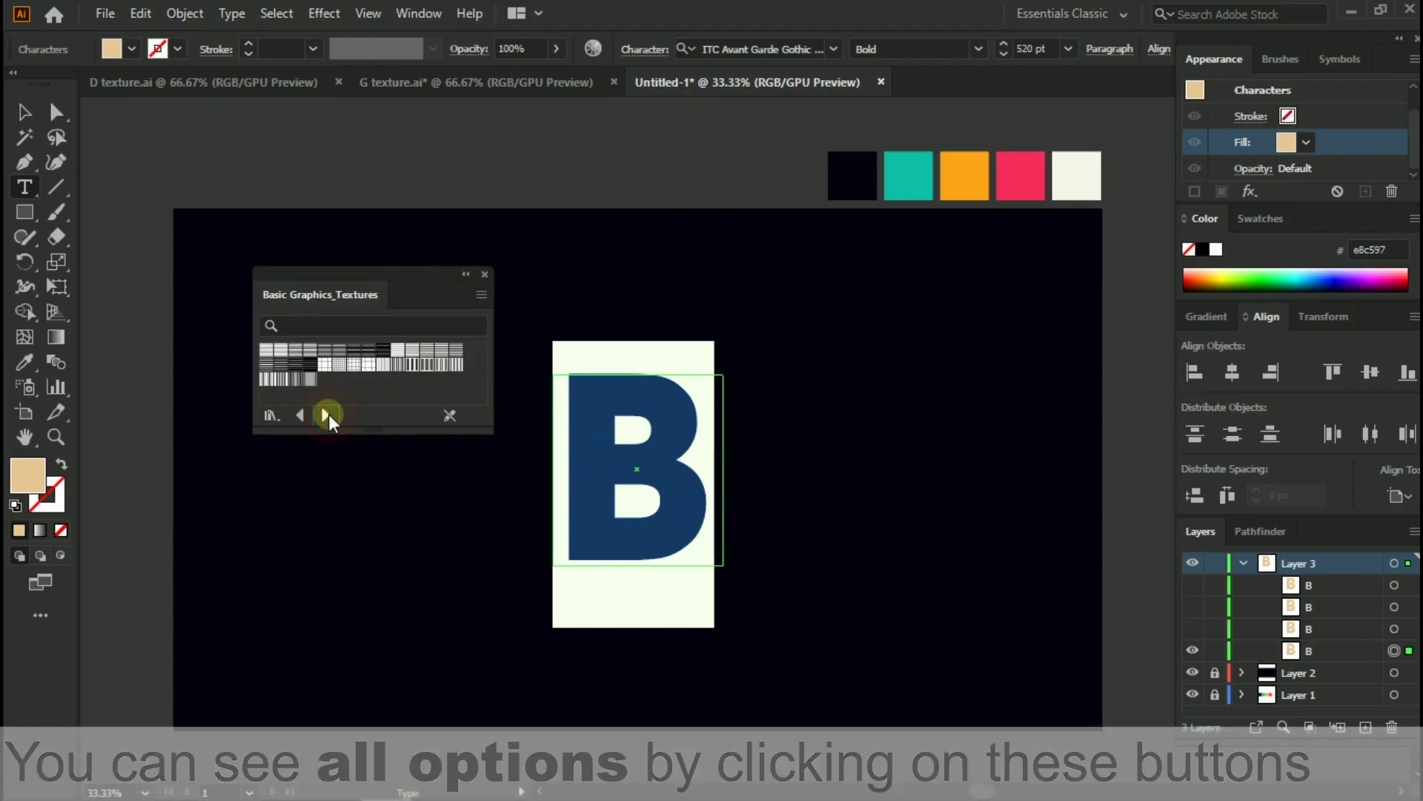
{"action": "left_click", "coordinate": [301, 415]}
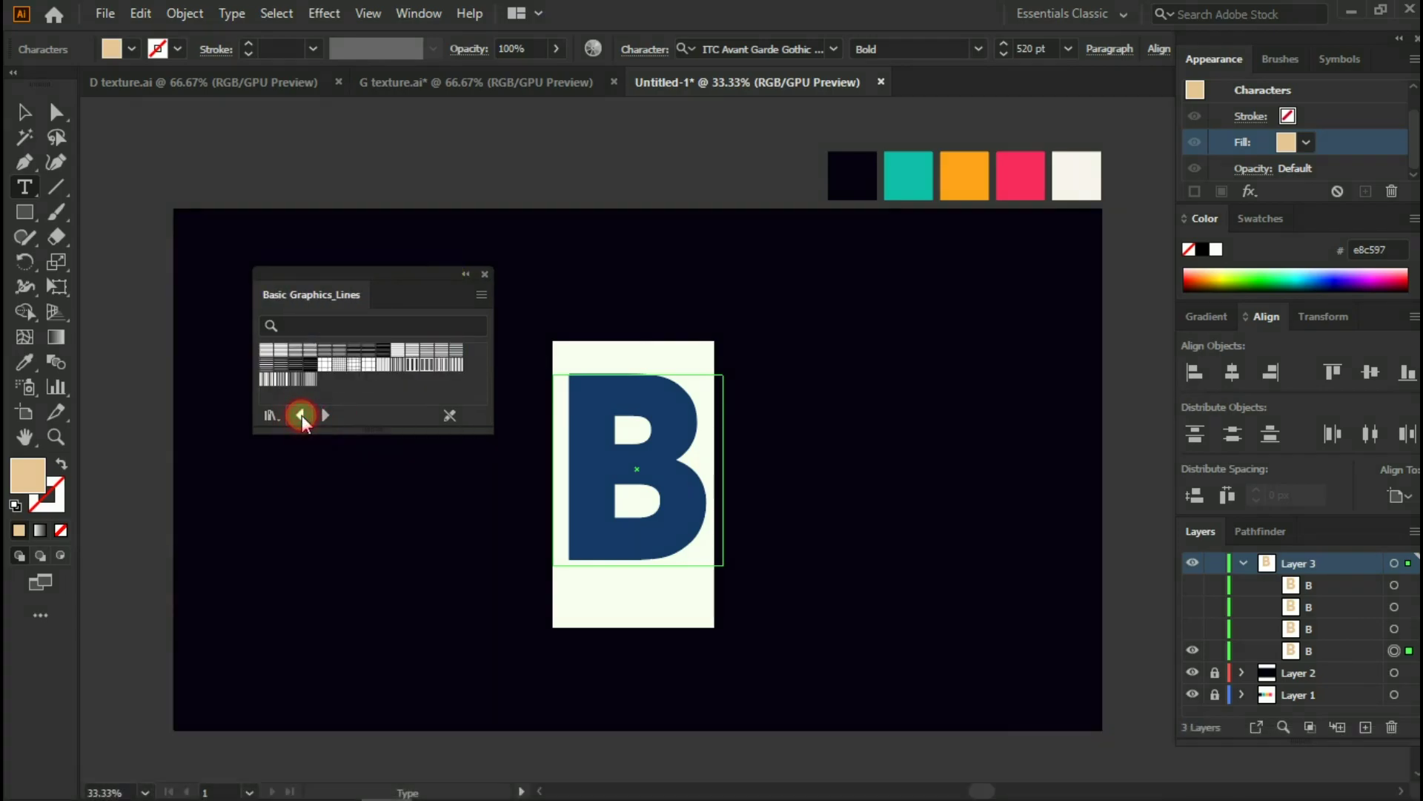
{"action": "left_click", "coordinate": [301, 415]}
Fill the B with the 6 dpi 50% dot pattern and close the library.
{"action": "left_click", "coordinate": [455, 349]}
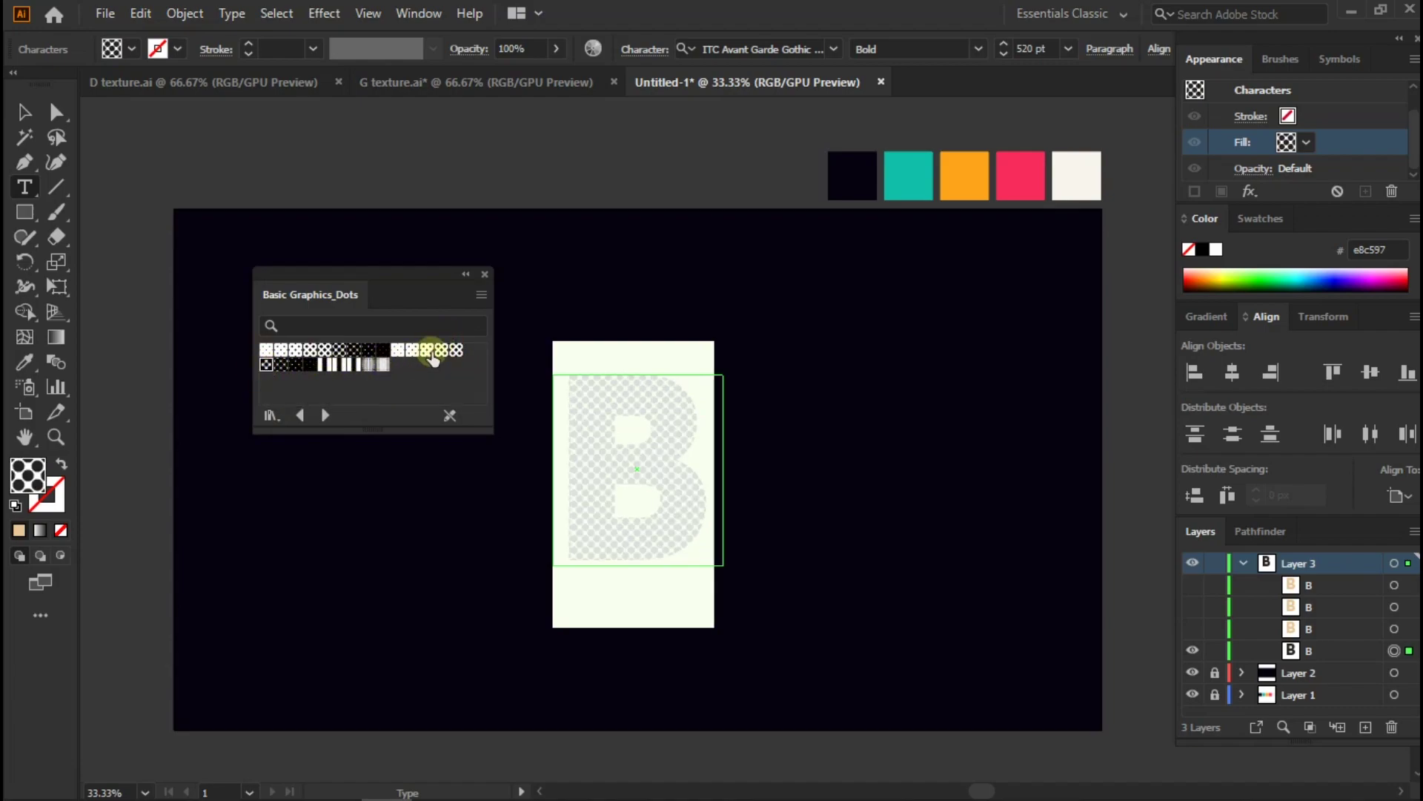
{"action": "left_click", "coordinate": [455, 350]}
{"action": "left_click", "coordinate": [442, 350]}
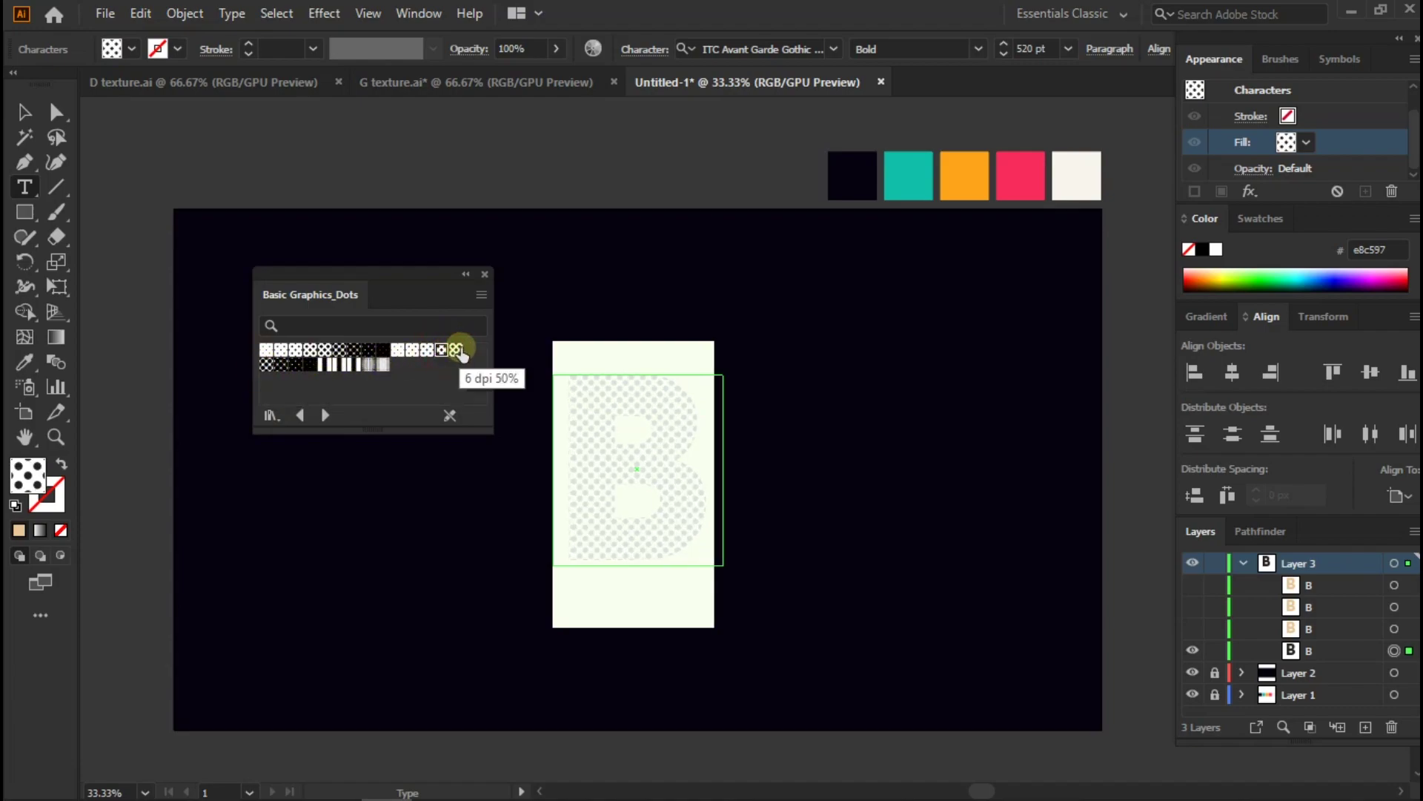
{"action": "left_click", "coordinate": [466, 274]}
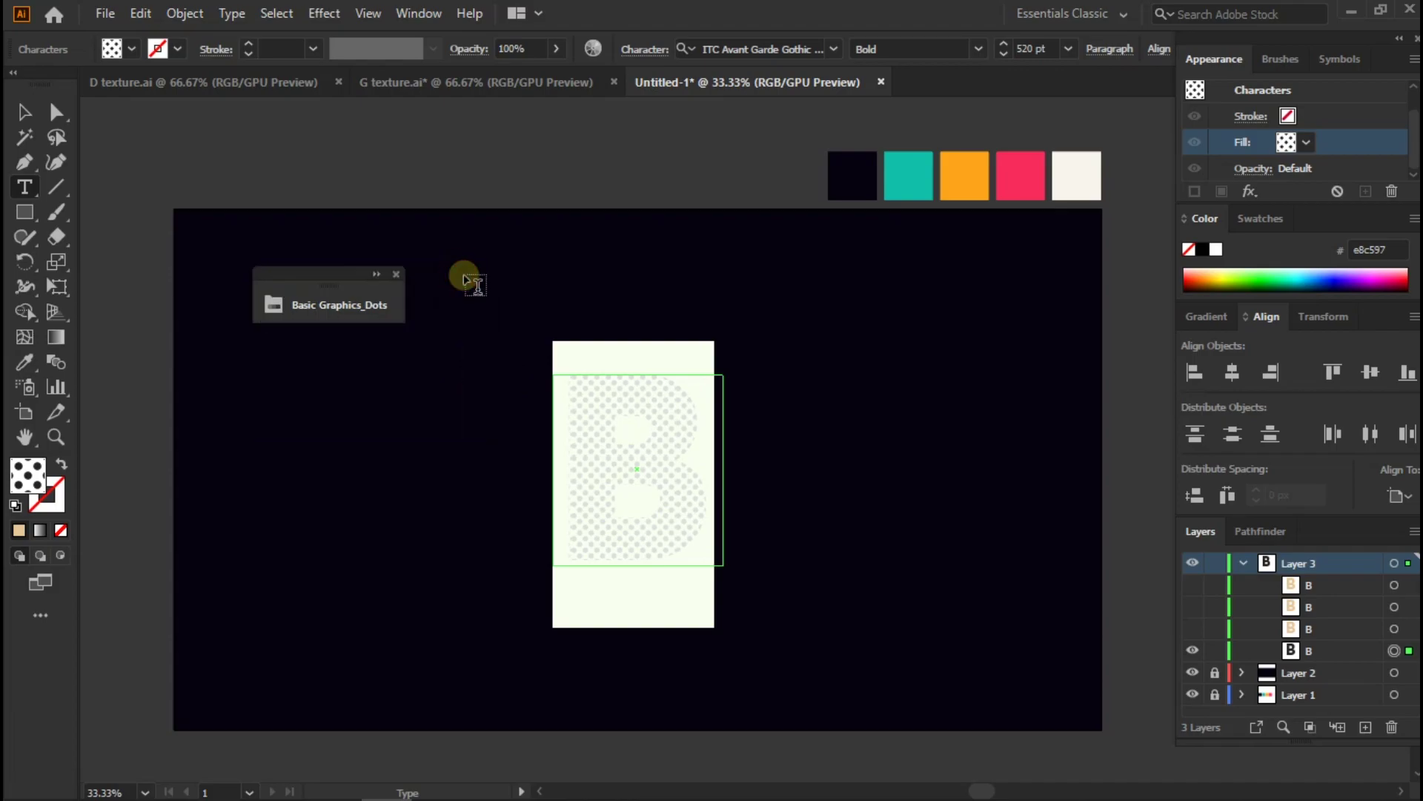
{"action": "left_click", "coordinate": [401, 267]}
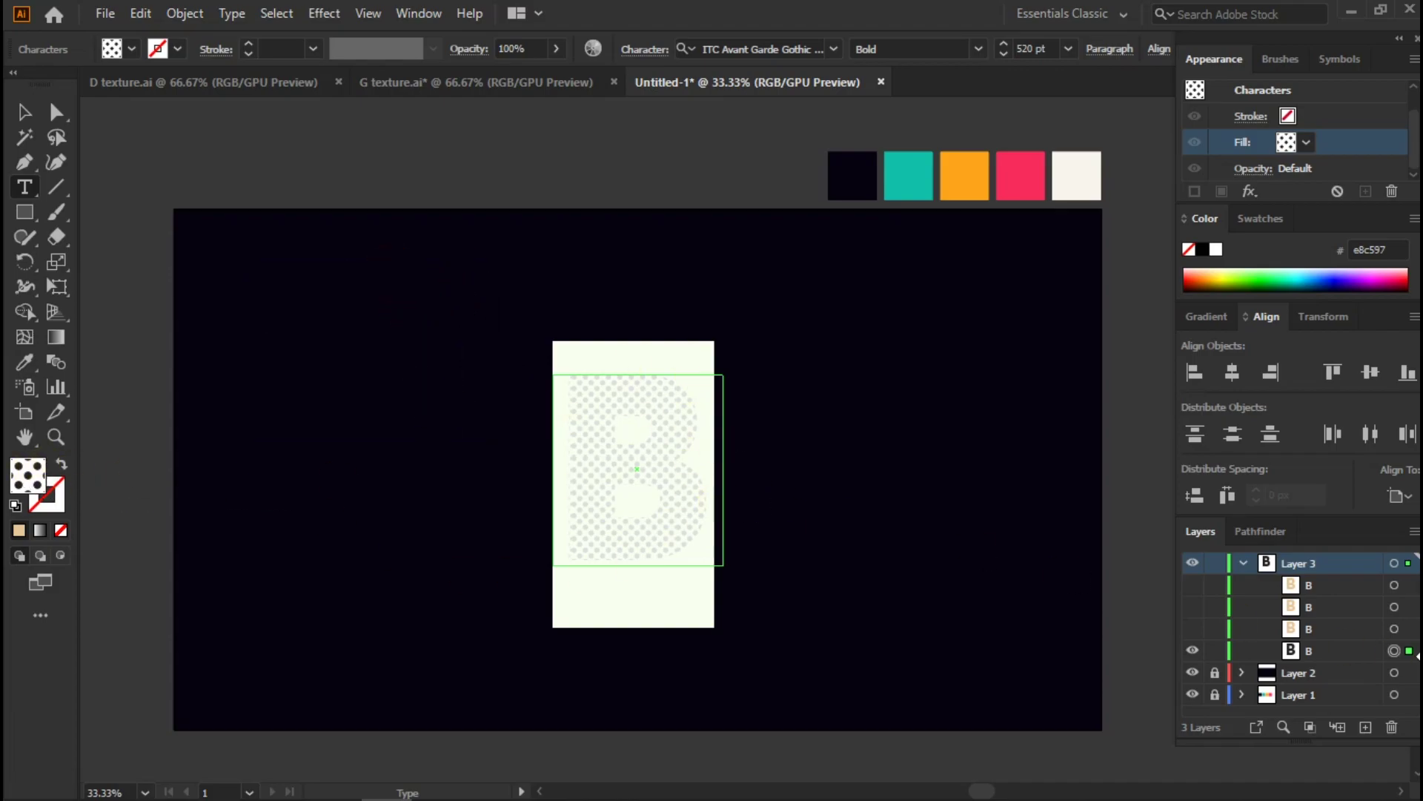
{"action": "left_click", "coordinate": [1392, 652]}
Expand the pattern-filled B twice into separate dot shapes.
{"action": "left_click", "coordinate": [184, 13]}
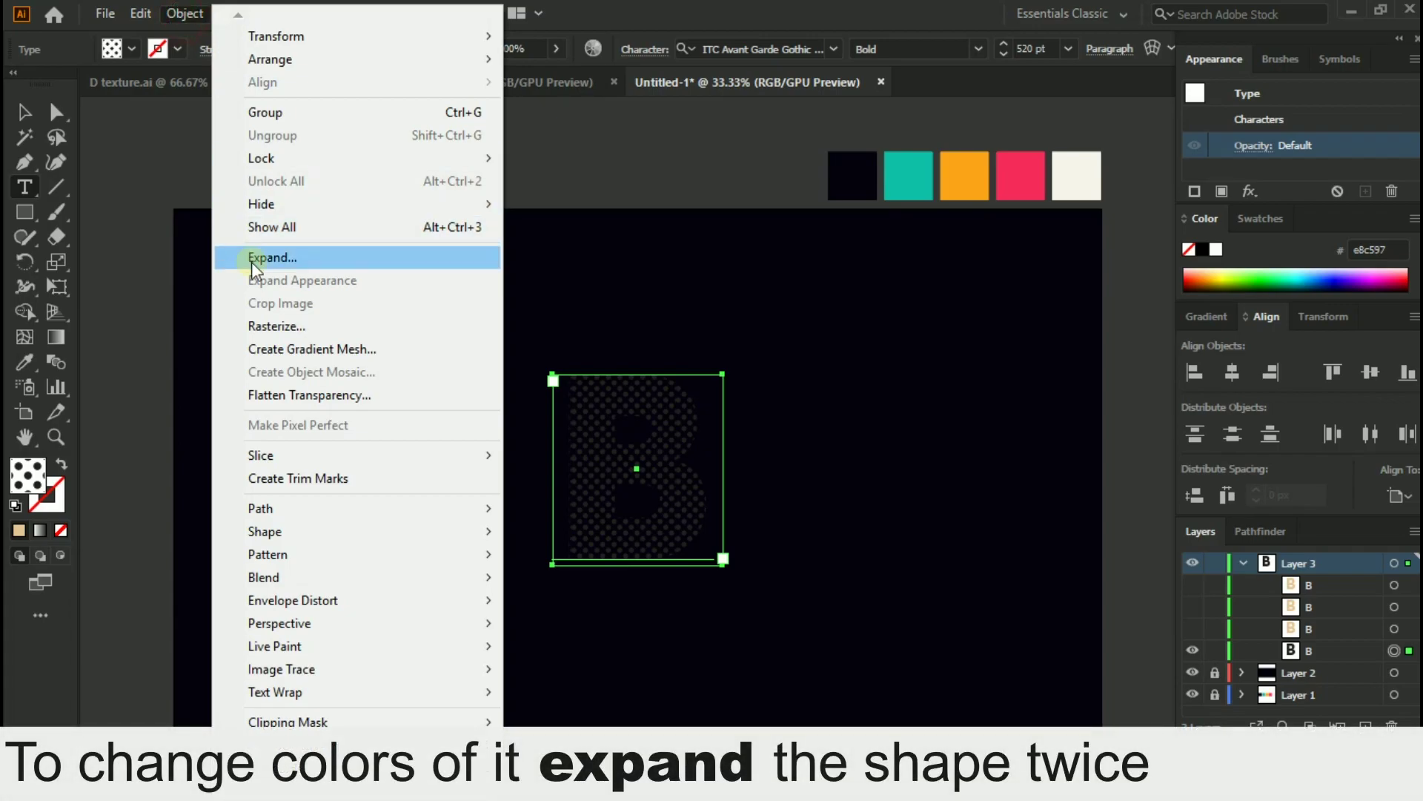
{"action": "left_click", "coordinate": [245, 257]}
{"action": "left_click", "coordinate": [670, 522]}
{"action": "left_click", "coordinate": [184, 12]}
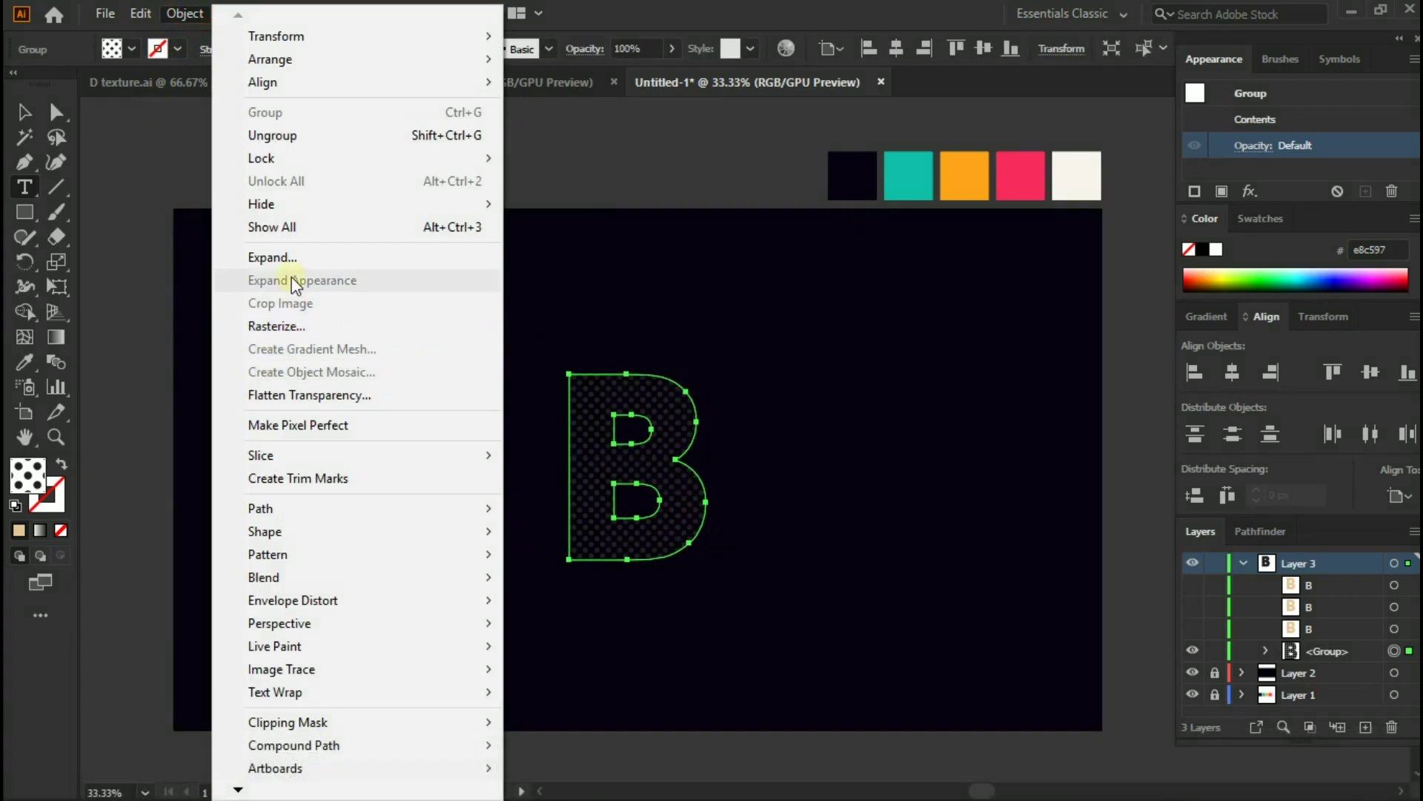
{"action": "left_click", "coordinate": [289, 259]}
{"action": "left_click", "coordinate": [665, 528]}
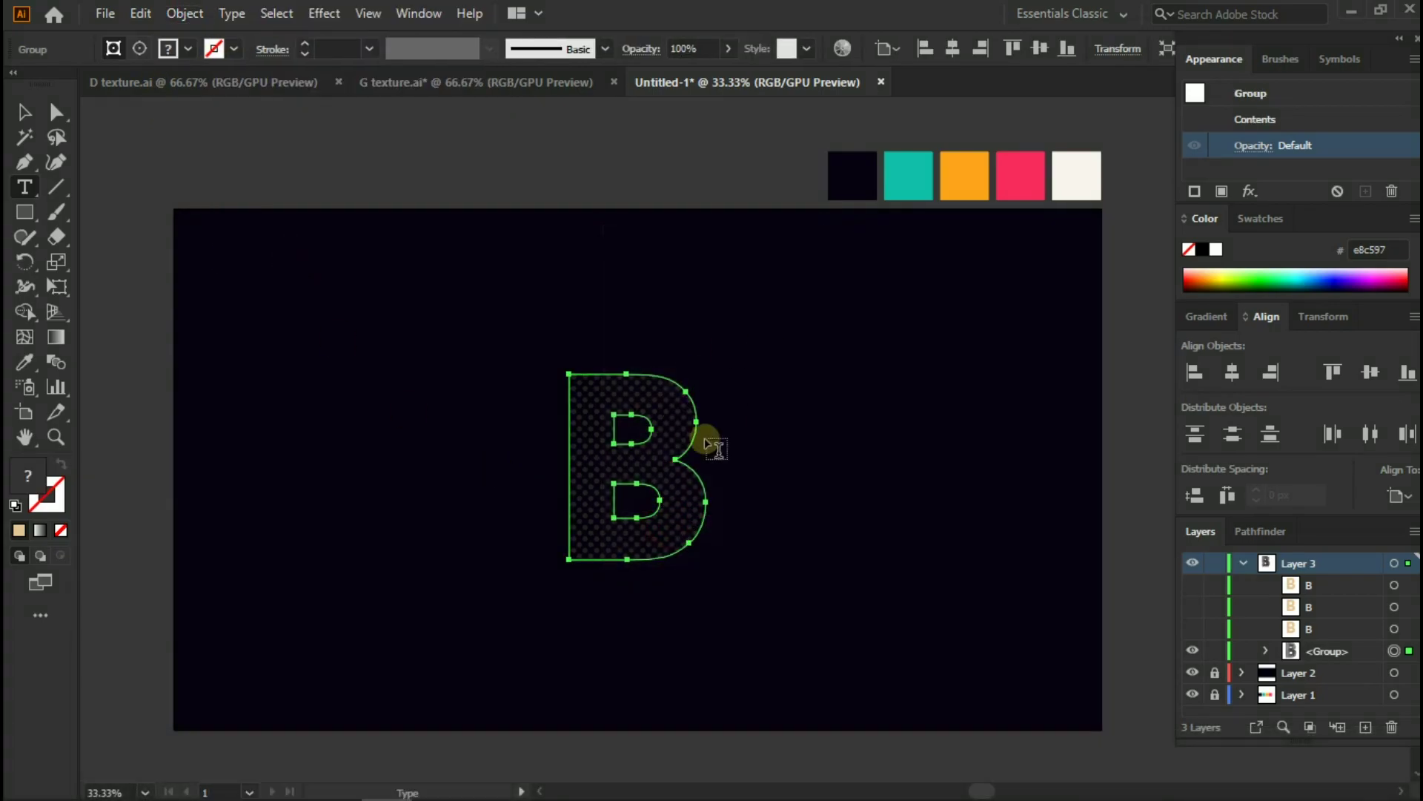
Select all the dots with the Magic Wand and colour them teal.
{"action": "double_click", "coordinate": [24, 137]}
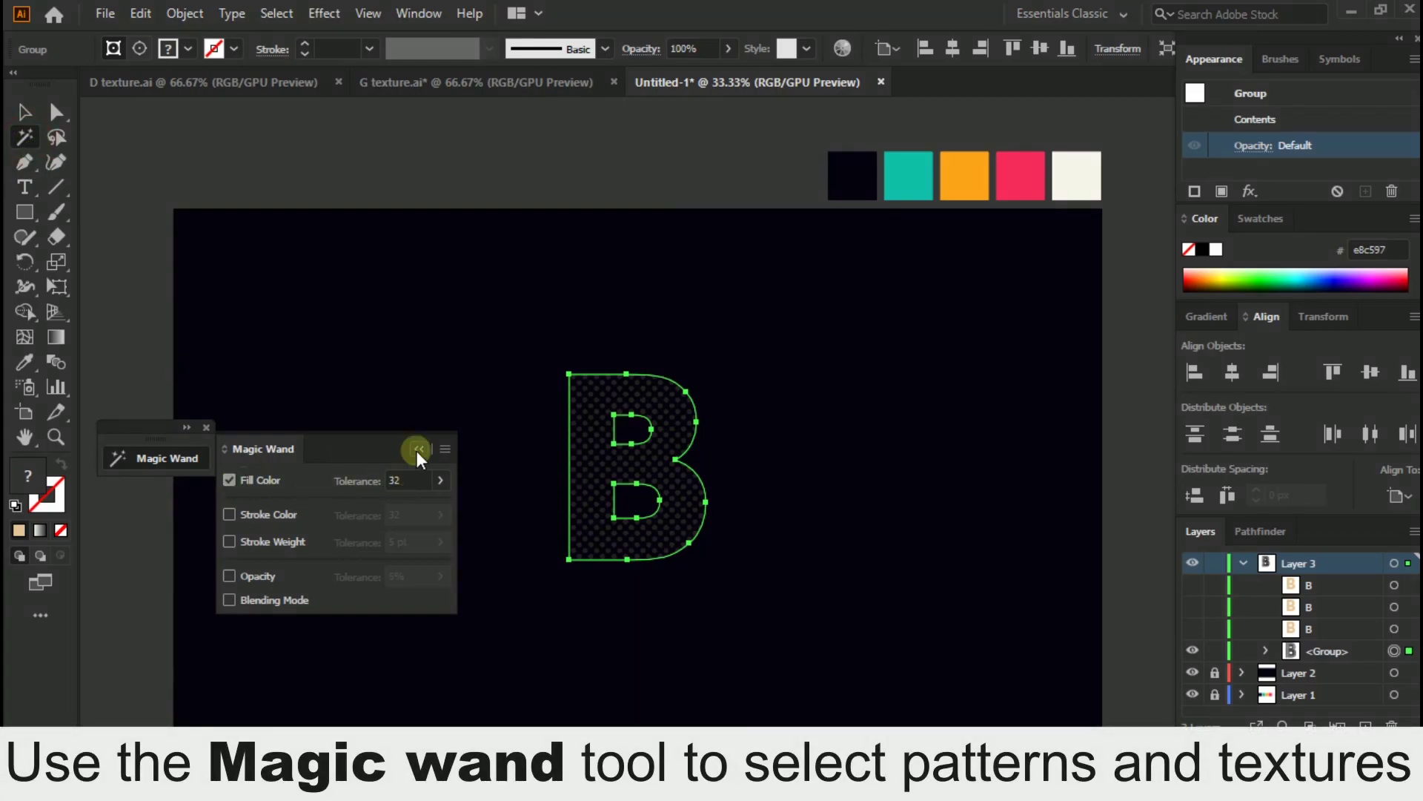
{"action": "left_click", "coordinate": [419, 450]}
{"action": "scroll", "coordinate": [668, 477], "scroll_direction": "up", "scroll_amount": 2}
{"action": "scroll", "coordinate": [677, 571], "scroll_direction": "up", "scroll_amount": 2}
{"action": "left_click", "coordinate": [682, 343]}
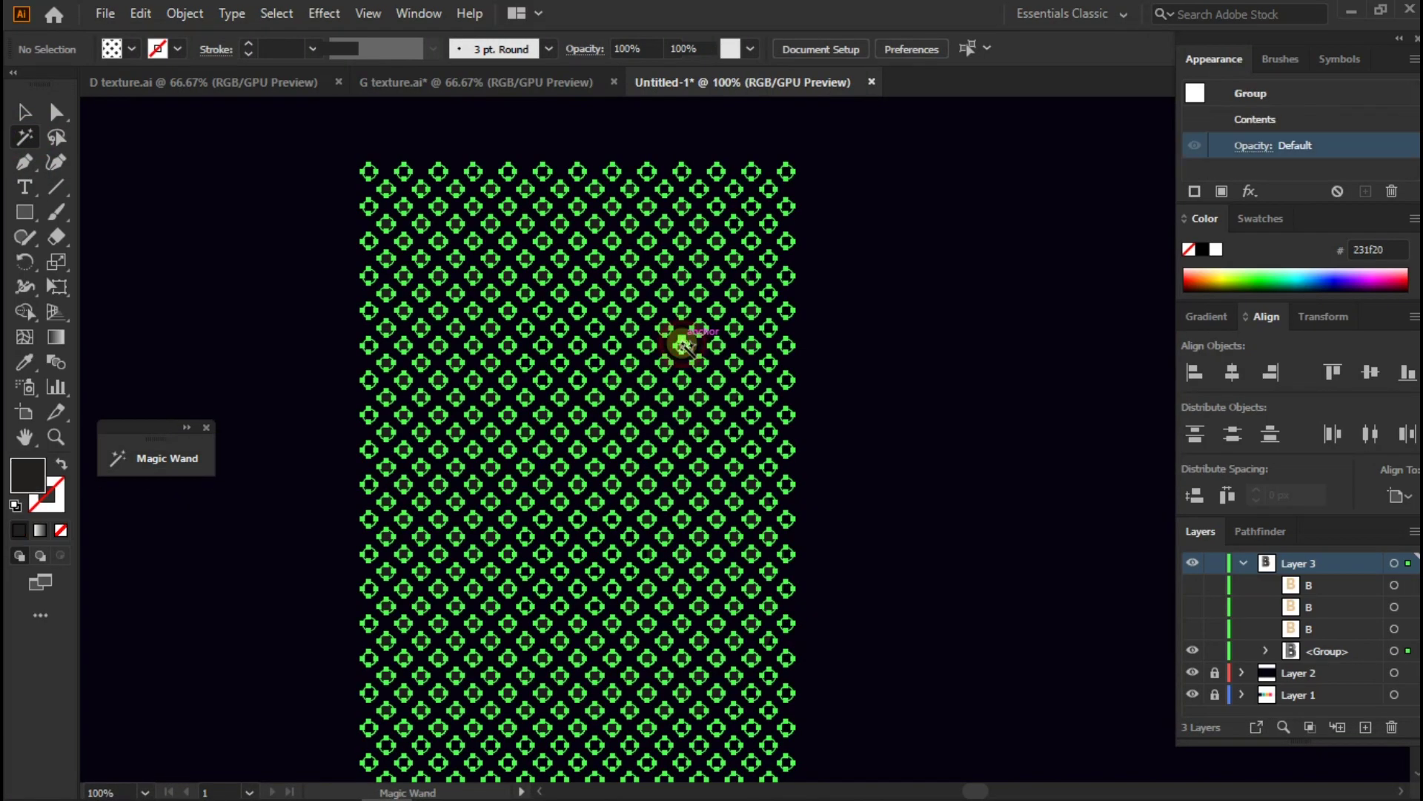
{"action": "scroll", "coordinate": [682, 343], "scroll_direction": "down", "scroll_amount": 3}
{"action": "left_click", "coordinate": [25, 361]}
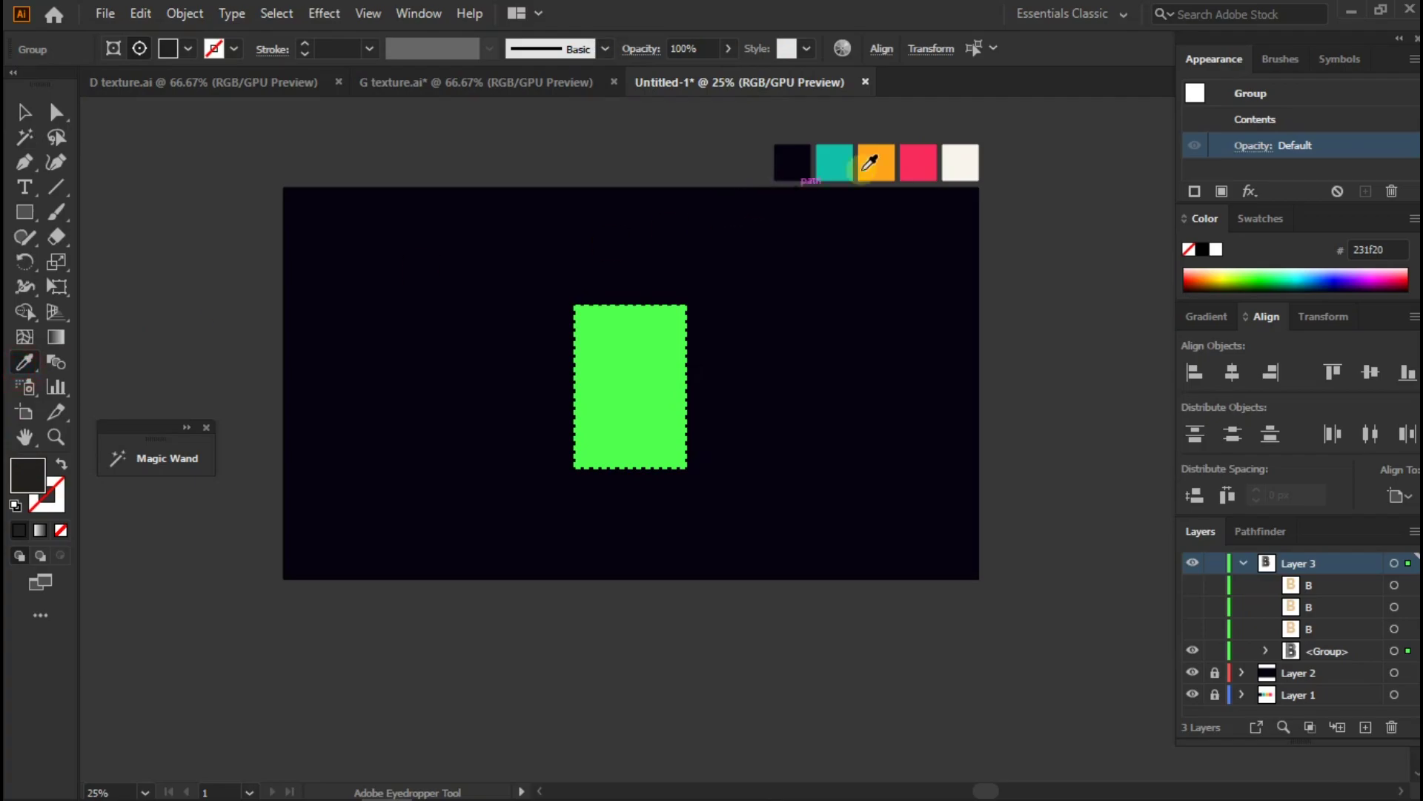
{"action": "left_click", "coordinate": [835, 163]}
{"action": "key", "text": "ctrl+shift+a"}
{"action": "scroll", "coordinate": [716, 389], "scroll_direction": "up", "scroll_amount": 2}
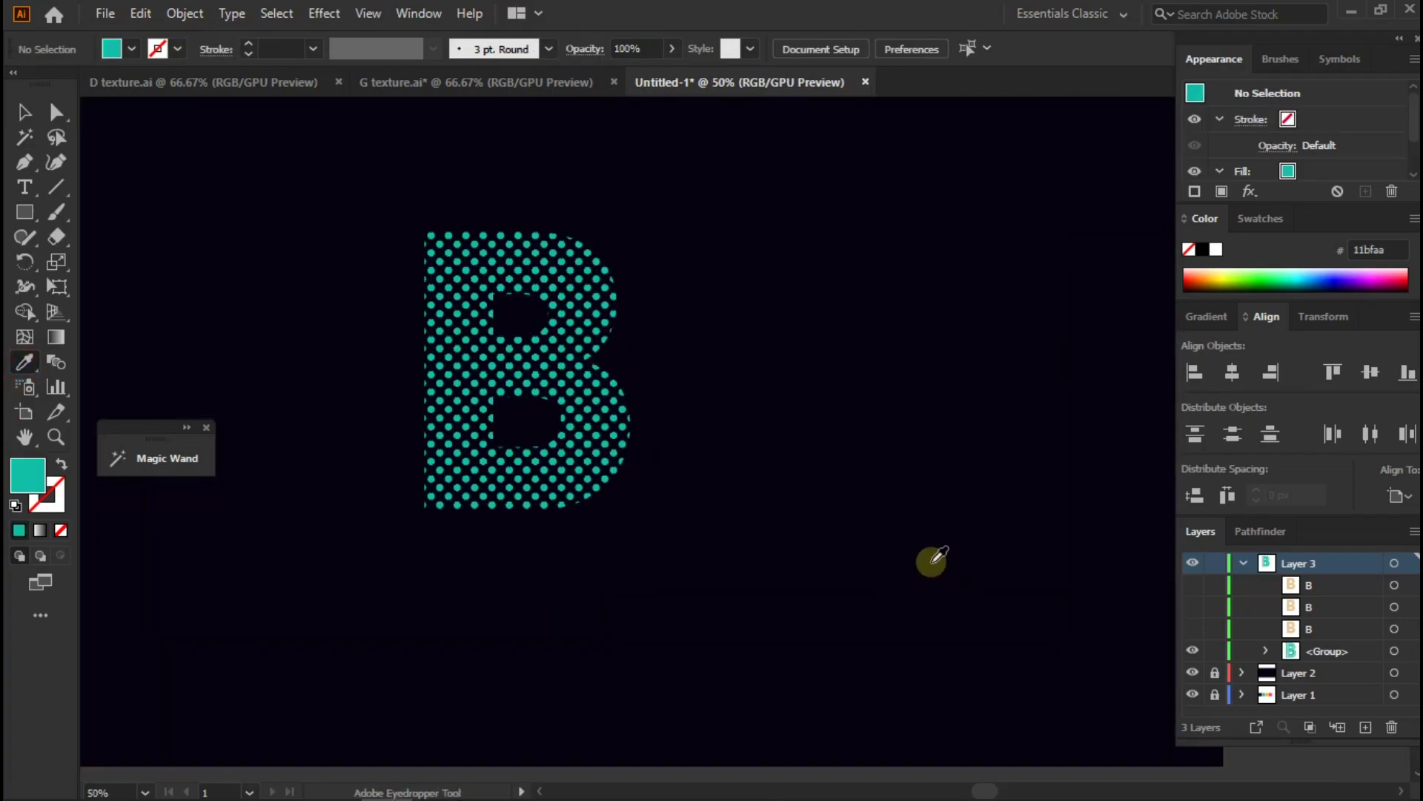
Show the second B copy and recolour it orange from the swatch.
{"action": "left_click", "coordinate": [1193, 628]}
{"action": "scroll", "coordinate": [788, 381], "scroll_direction": "down", "scroll_amount": 1}
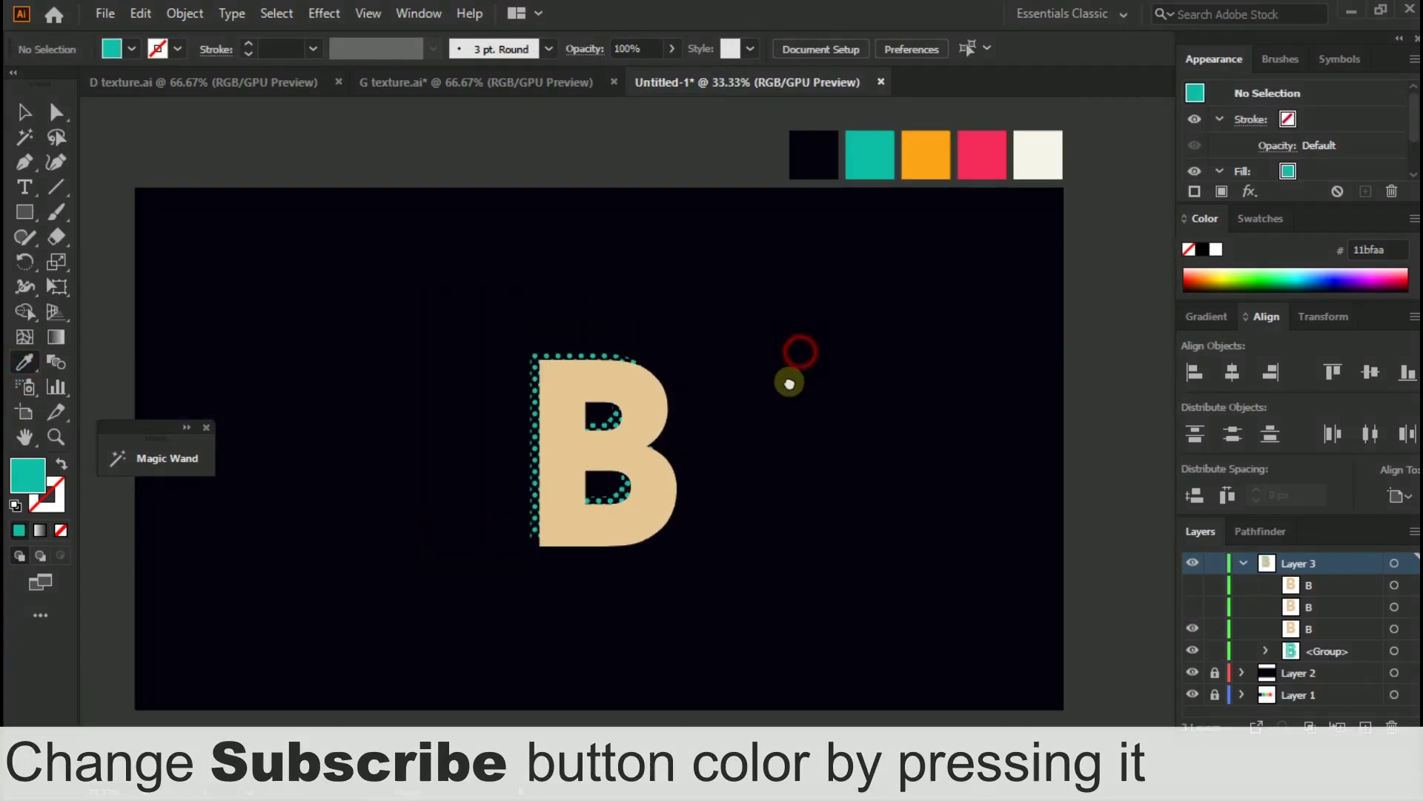
{"action": "left_click", "coordinate": [643, 514]}
{"action": "left_click", "coordinate": [927, 152]}
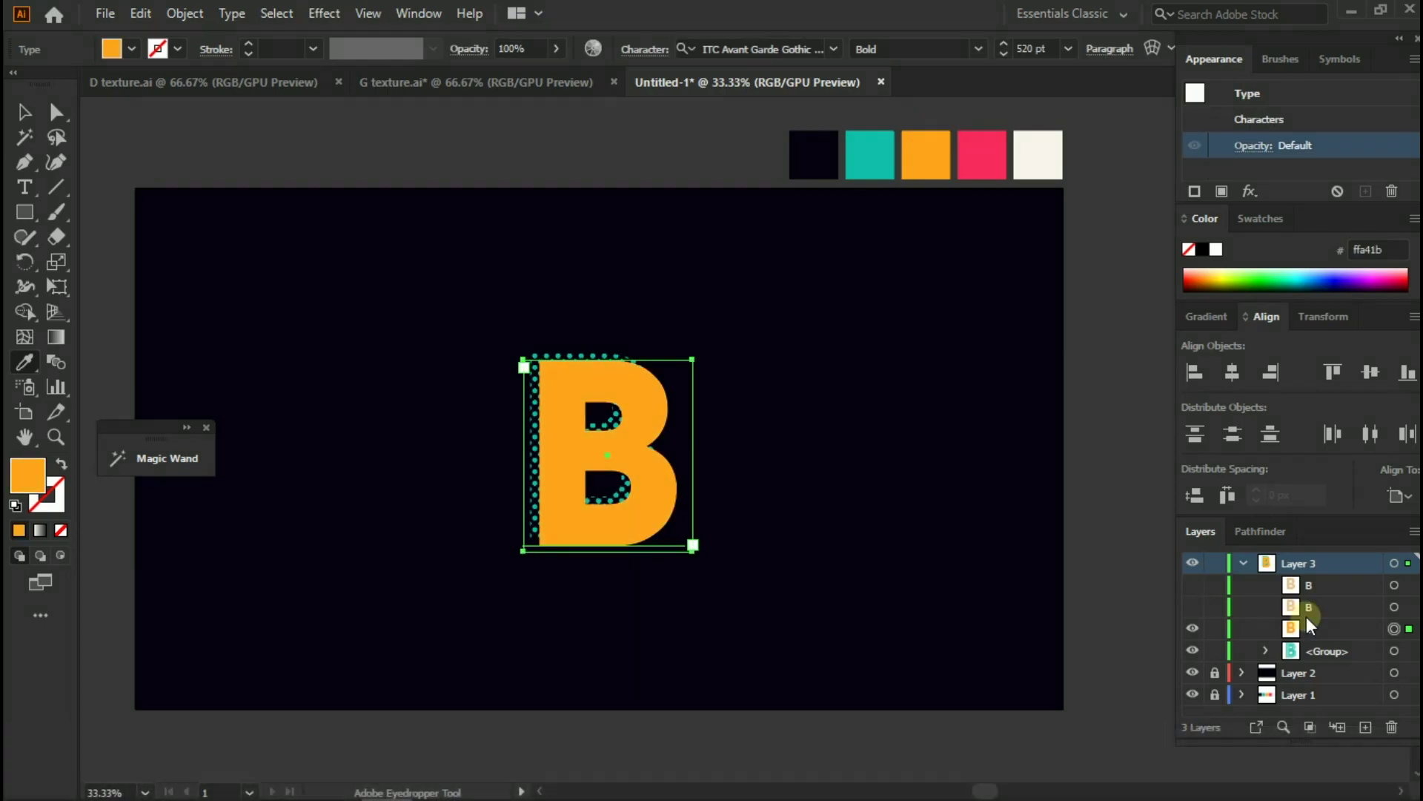
{"action": "key", "text": "ctrl+shift+a"}
Reveal and select the beige B copy, editing its characters.
{"action": "left_click", "coordinate": [1193, 606]}
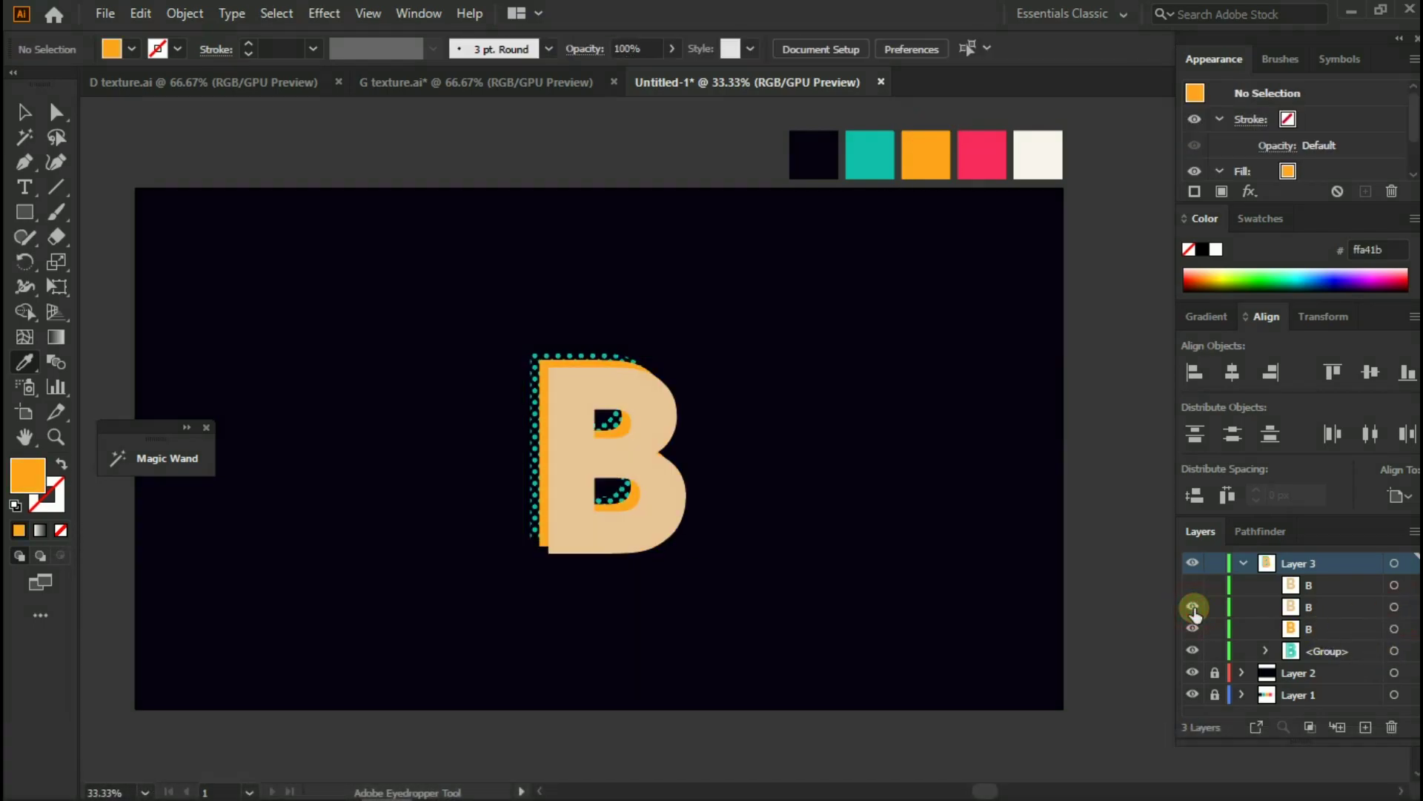
{"action": "left_click", "coordinate": [658, 467], "text": "ctrl"}
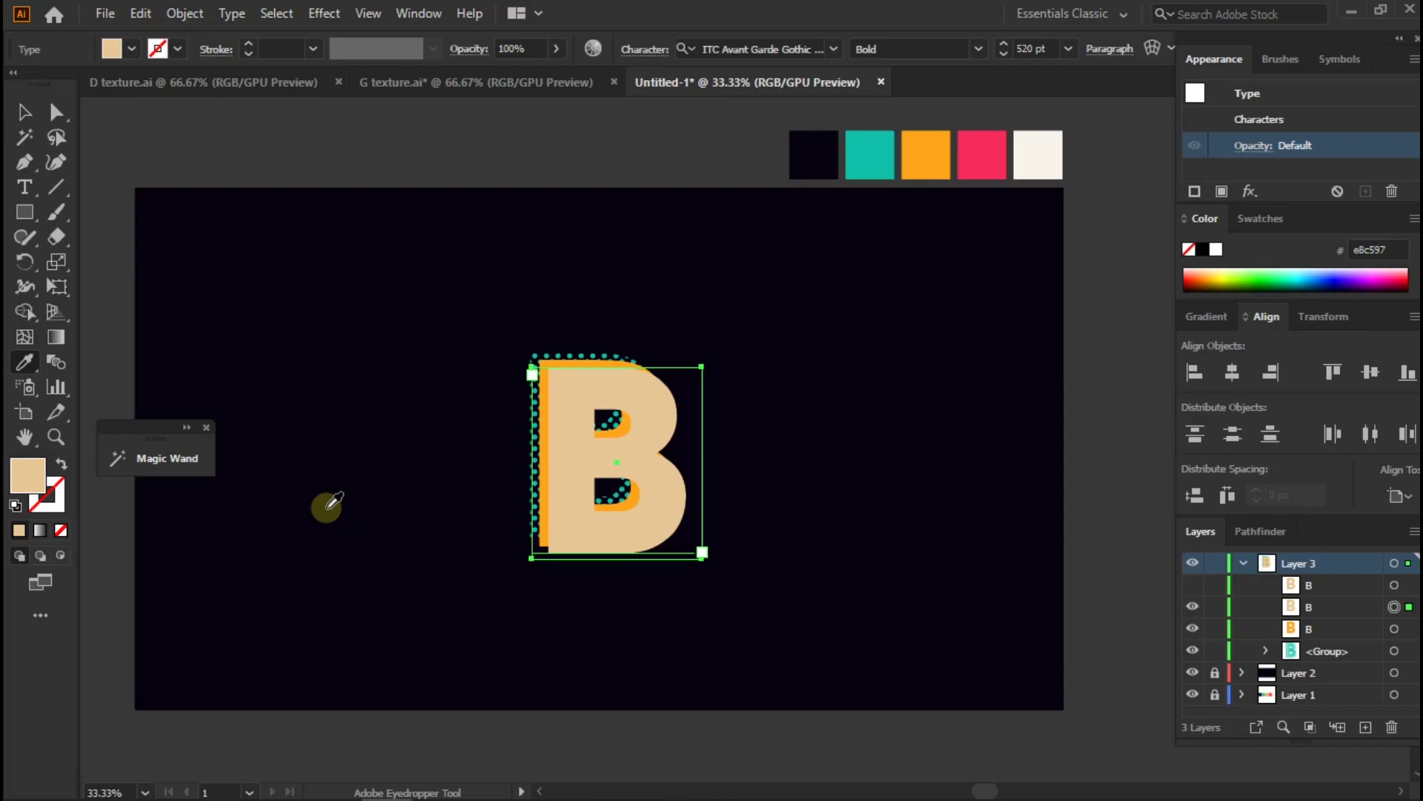
{"action": "double_click", "coordinate": [1253, 118]}
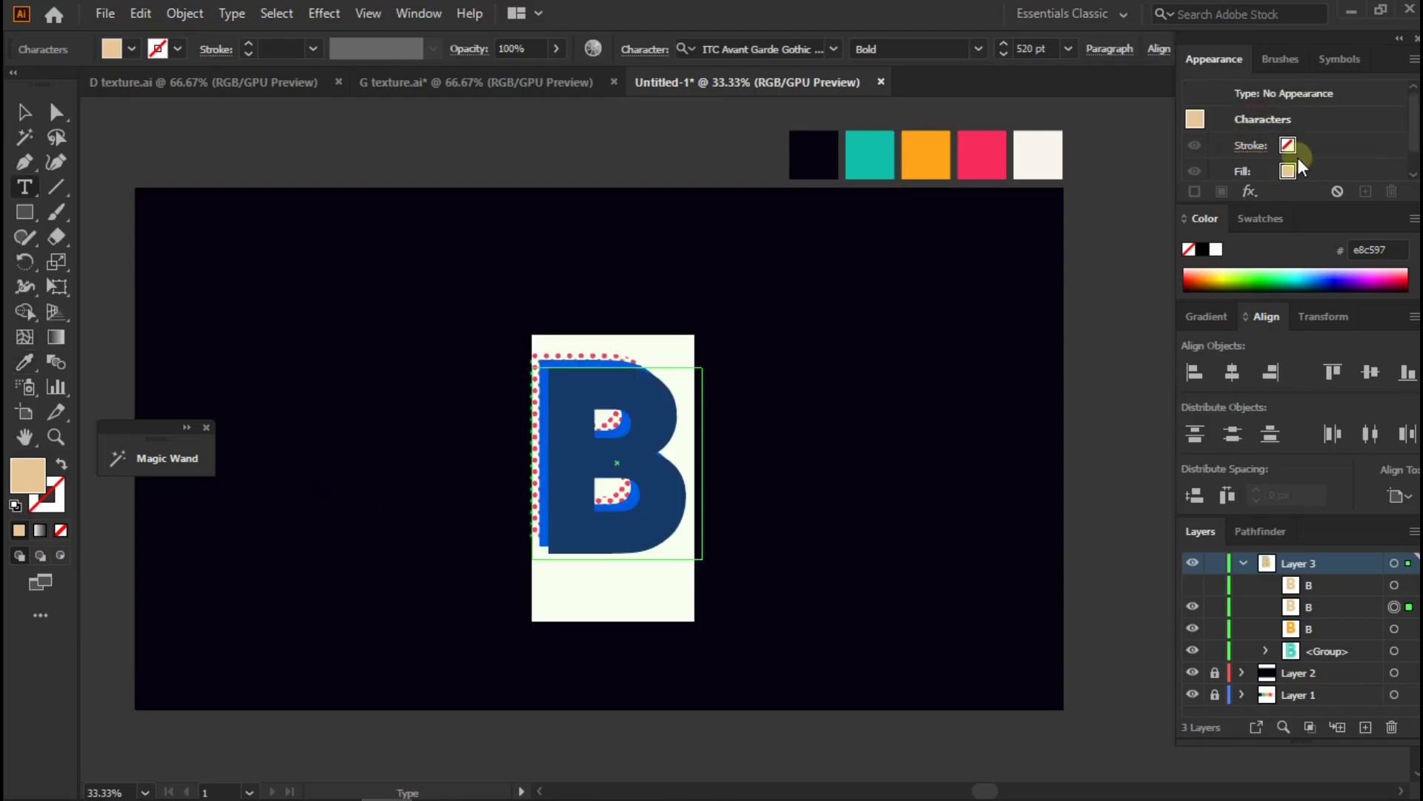
Fill the beige B with a horizontal lines swatch from Basic Graphics_Lines, then close the library.
{"action": "scroll", "coordinate": [1262, 149], "scroll_direction": "down", "scroll_amount": 1}
{"action": "left_click", "coordinate": [1288, 141]}
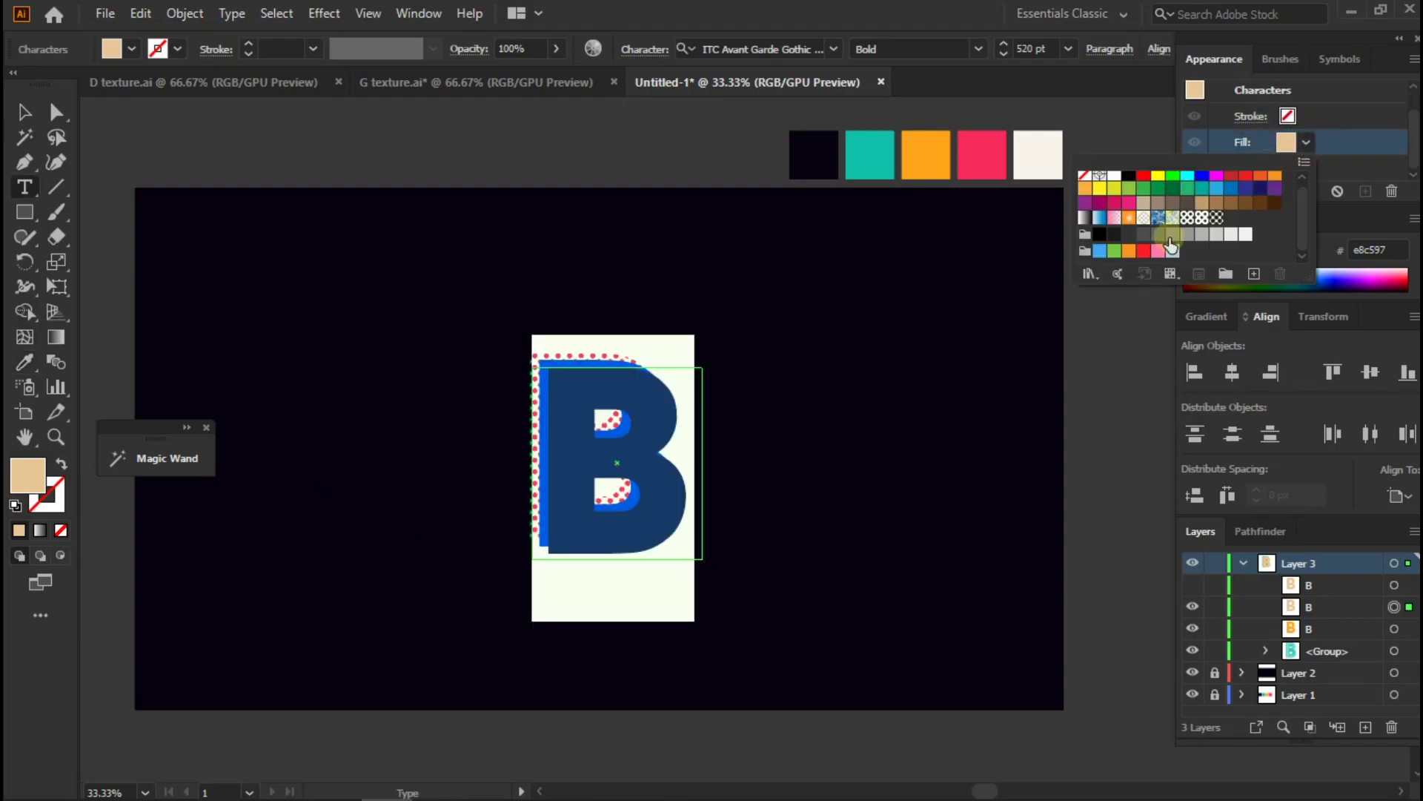
{"action": "left_click", "coordinate": [1088, 273]}
{"action": "mouse_move", "coordinate": [1163, 572]}
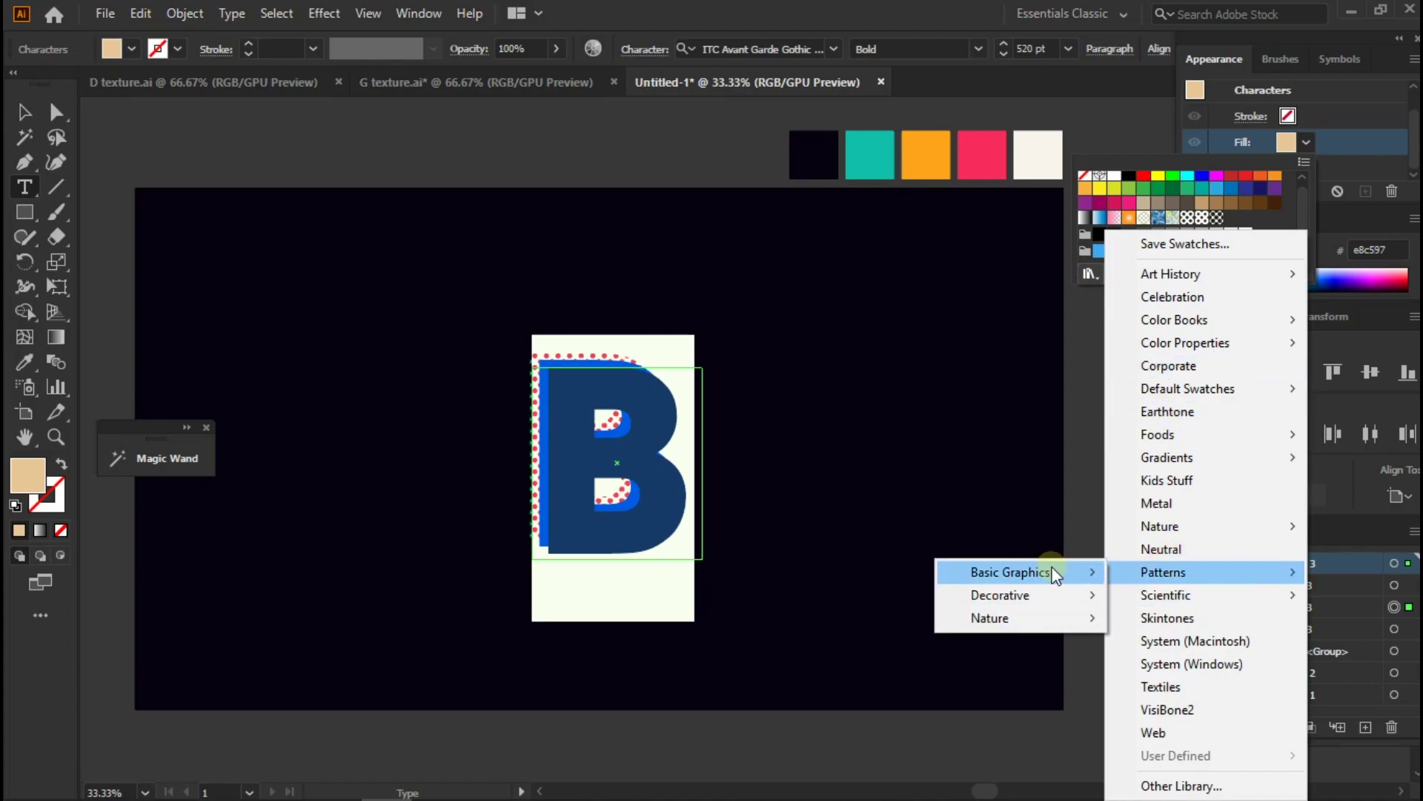
{"action": "mouse_move", "coordinate": [1010, 571]}
{"action": "left_click", "coordinate": [1225, 590]}
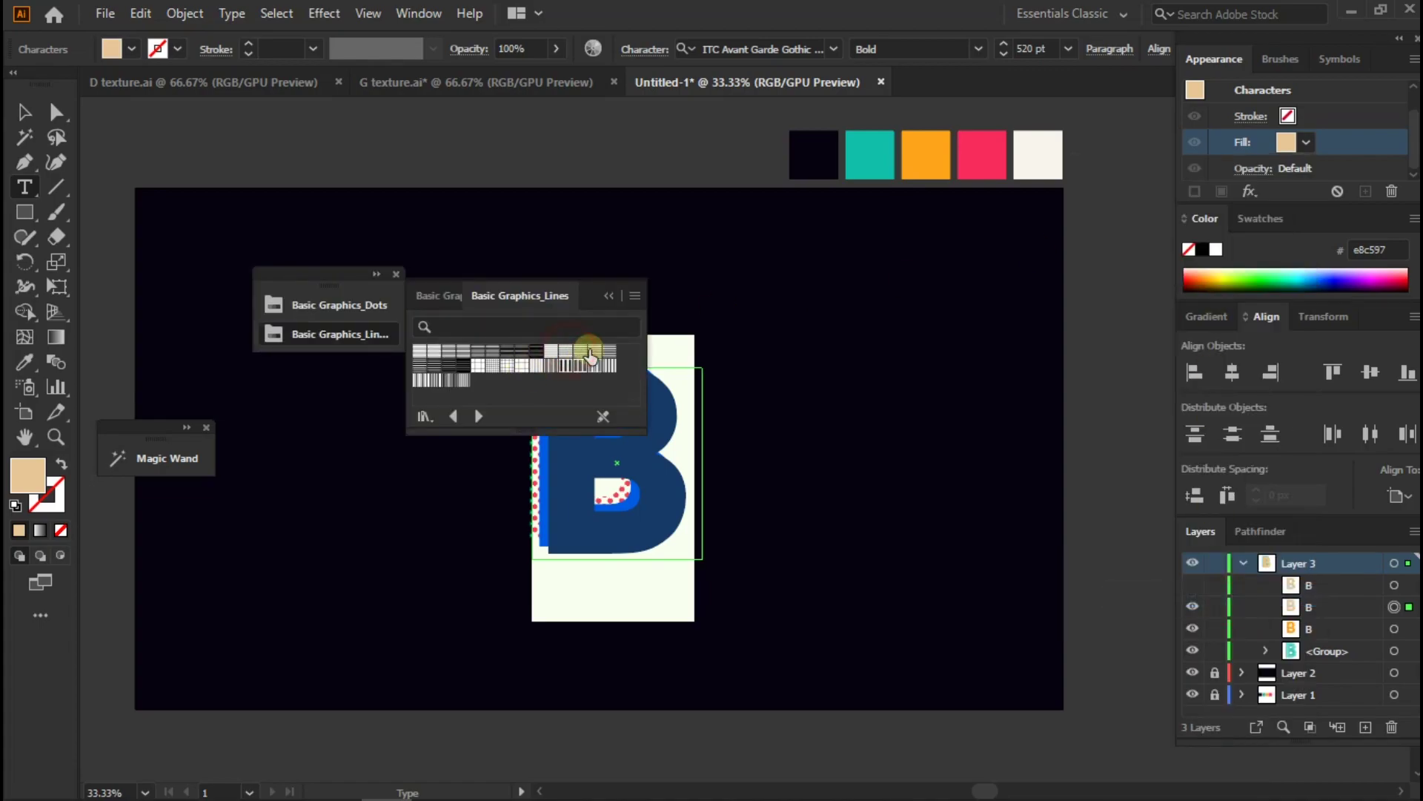
{"action": "left_click", "coordinate": [590, 353]}
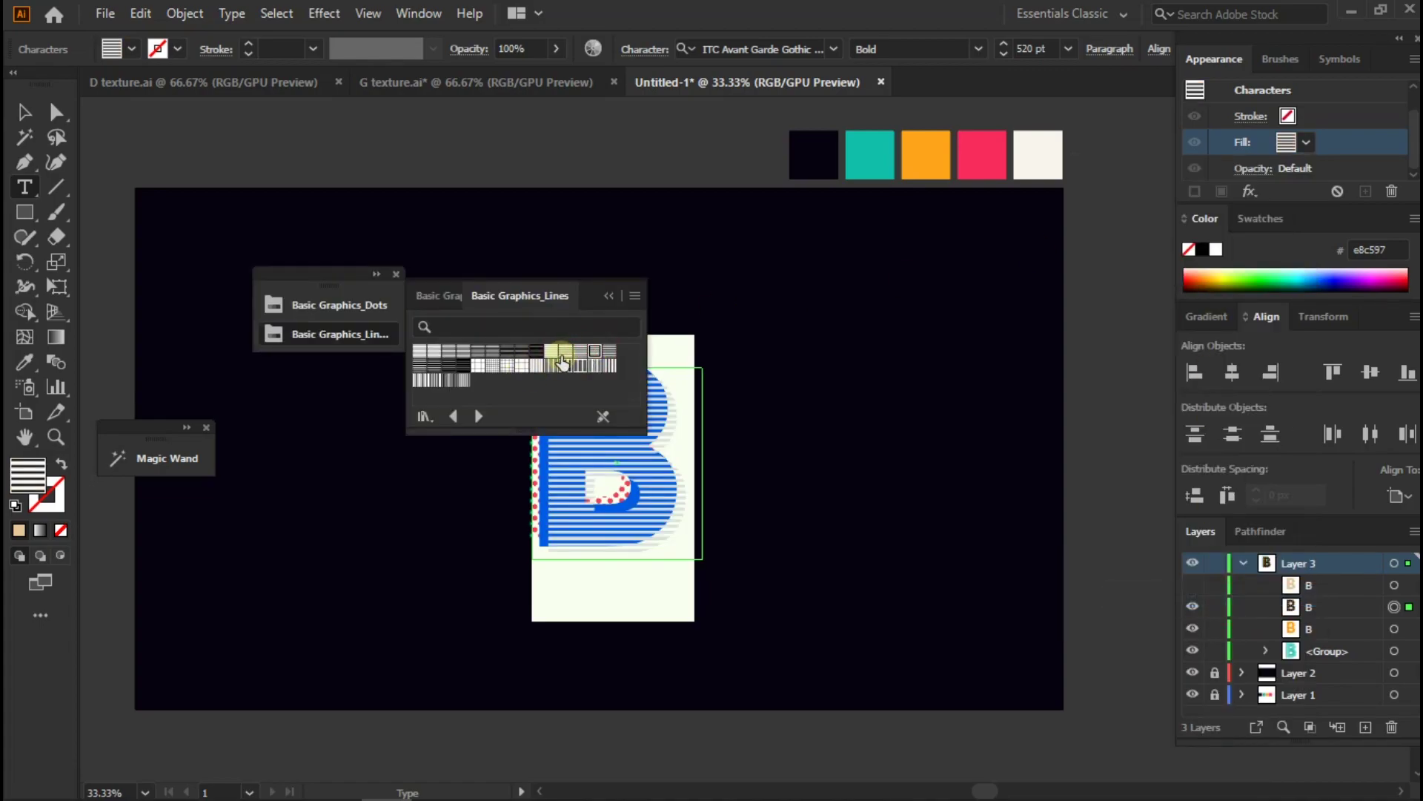
{"action": "left_click", "coordinate": [610, 296]}
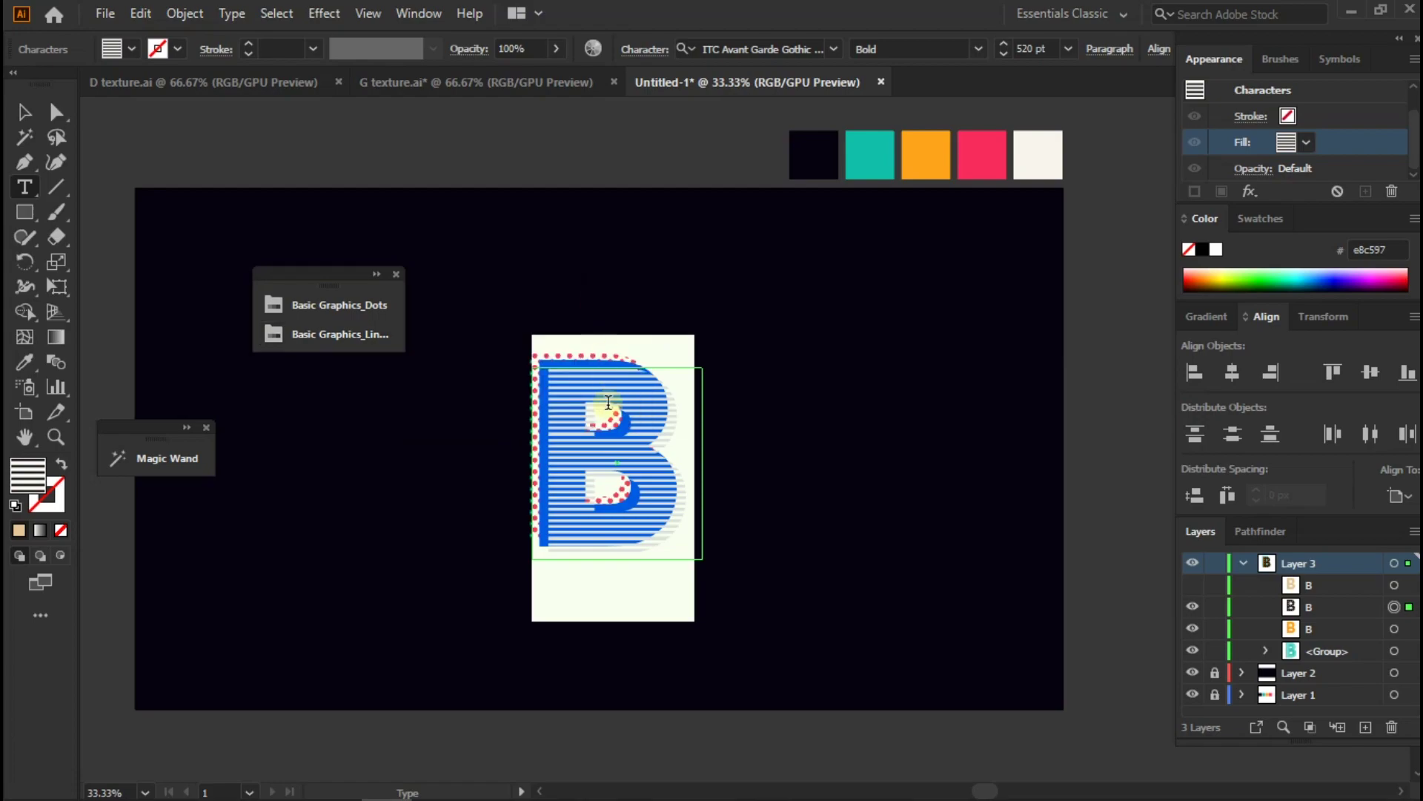
{"action": "left_click", "coordinate": [376, 276]}
{"action": "left_click", "coordinate": [483, 277]}
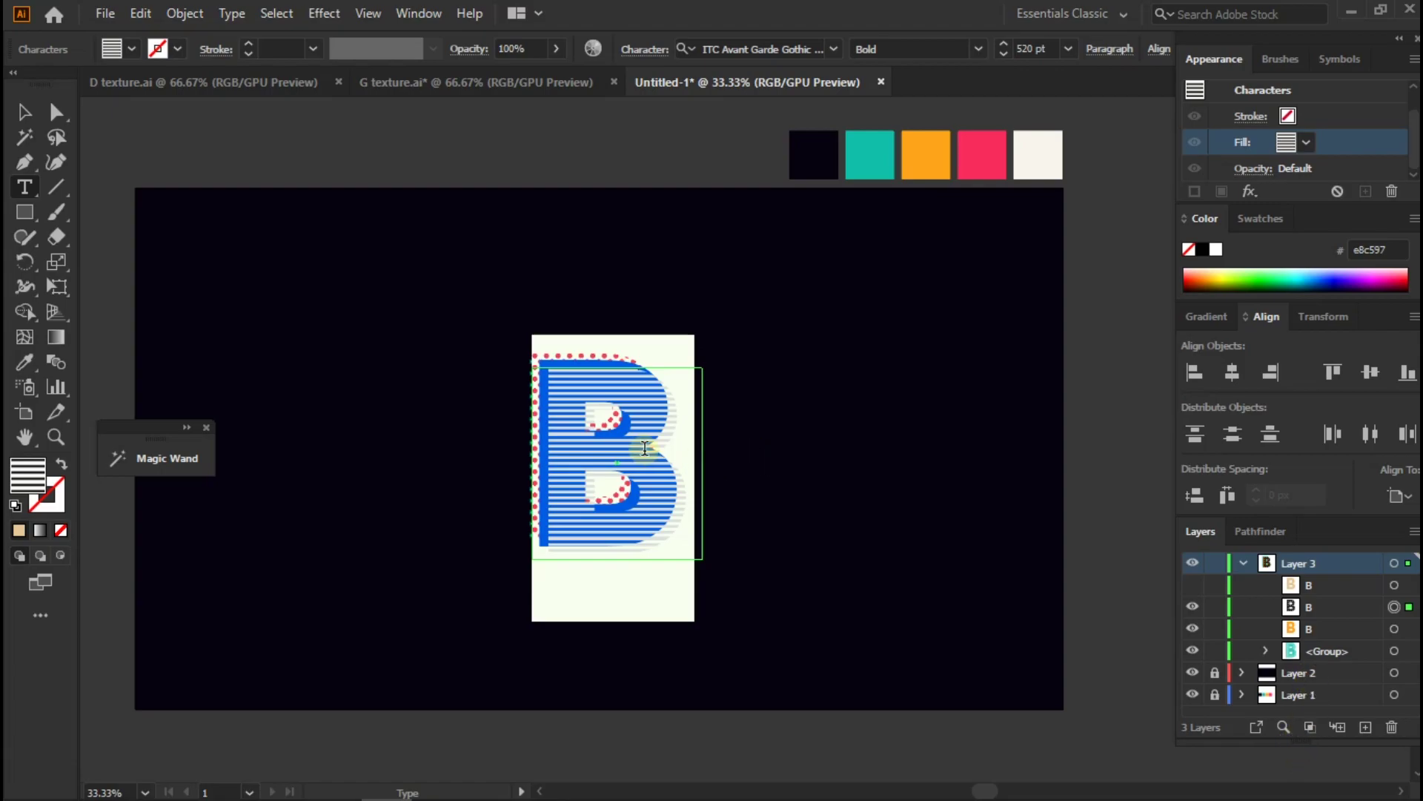
Expand the lines-filled B twice into separate line shapes.
{"action": "left_click", "coordinate": [1292, 605]}
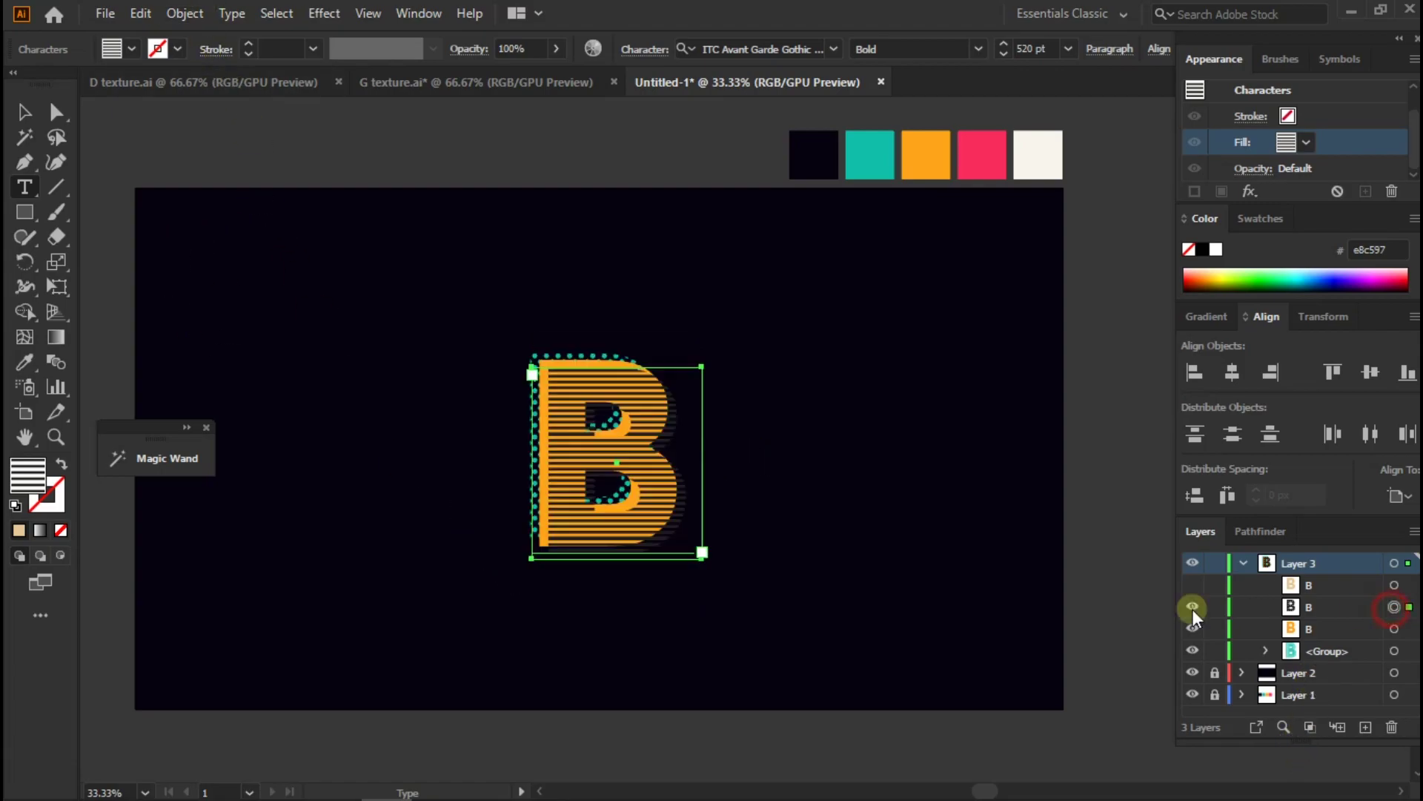
{"action": "left_click", "coordinate": [185, 14]}
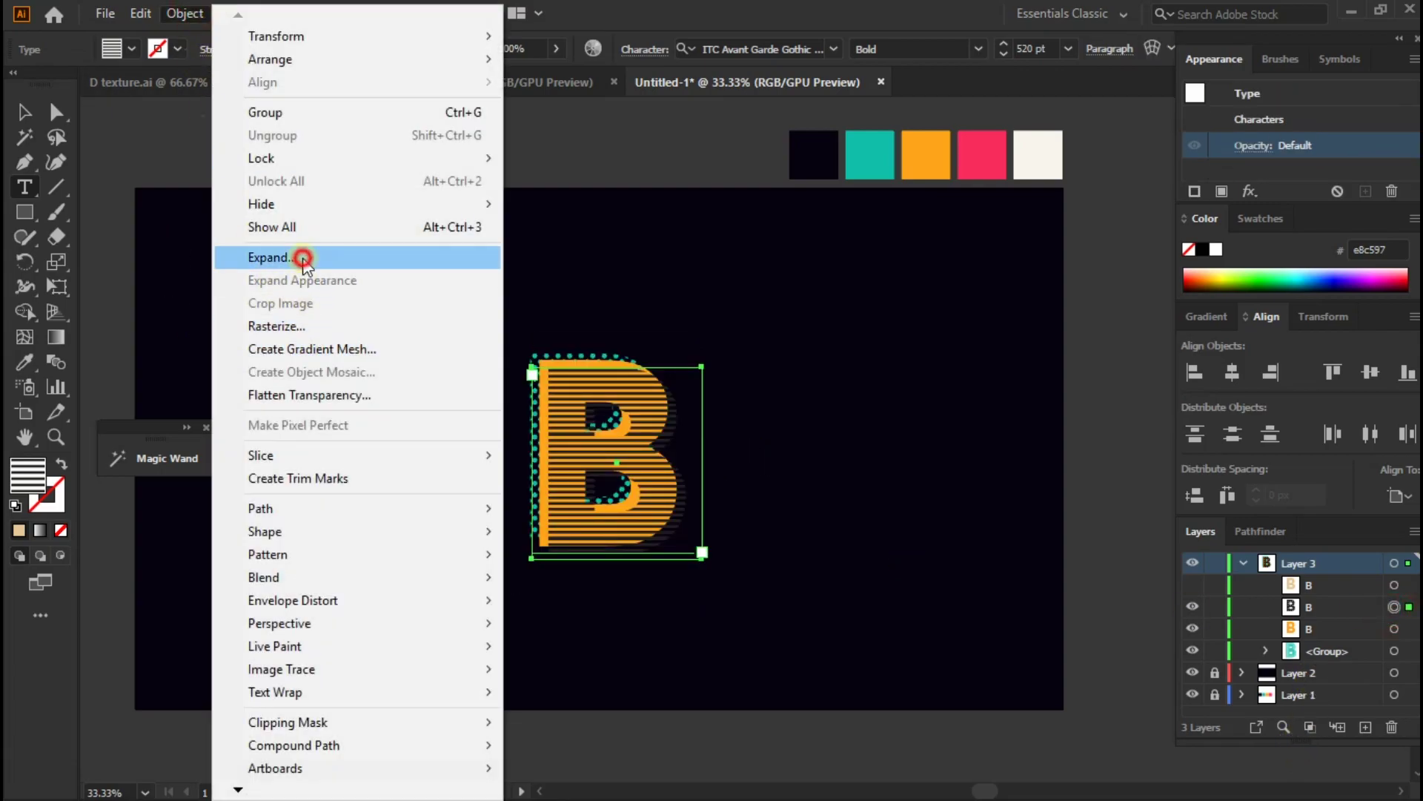
{"action": "left_click", "coordinate": [337, 257]}
{"action": "left_click", "coordinate": [662, 531]}
{"action": "left_click", "coordinate": [184, 13]}
{"action": "left_click", "coordinate": [284, 257]}
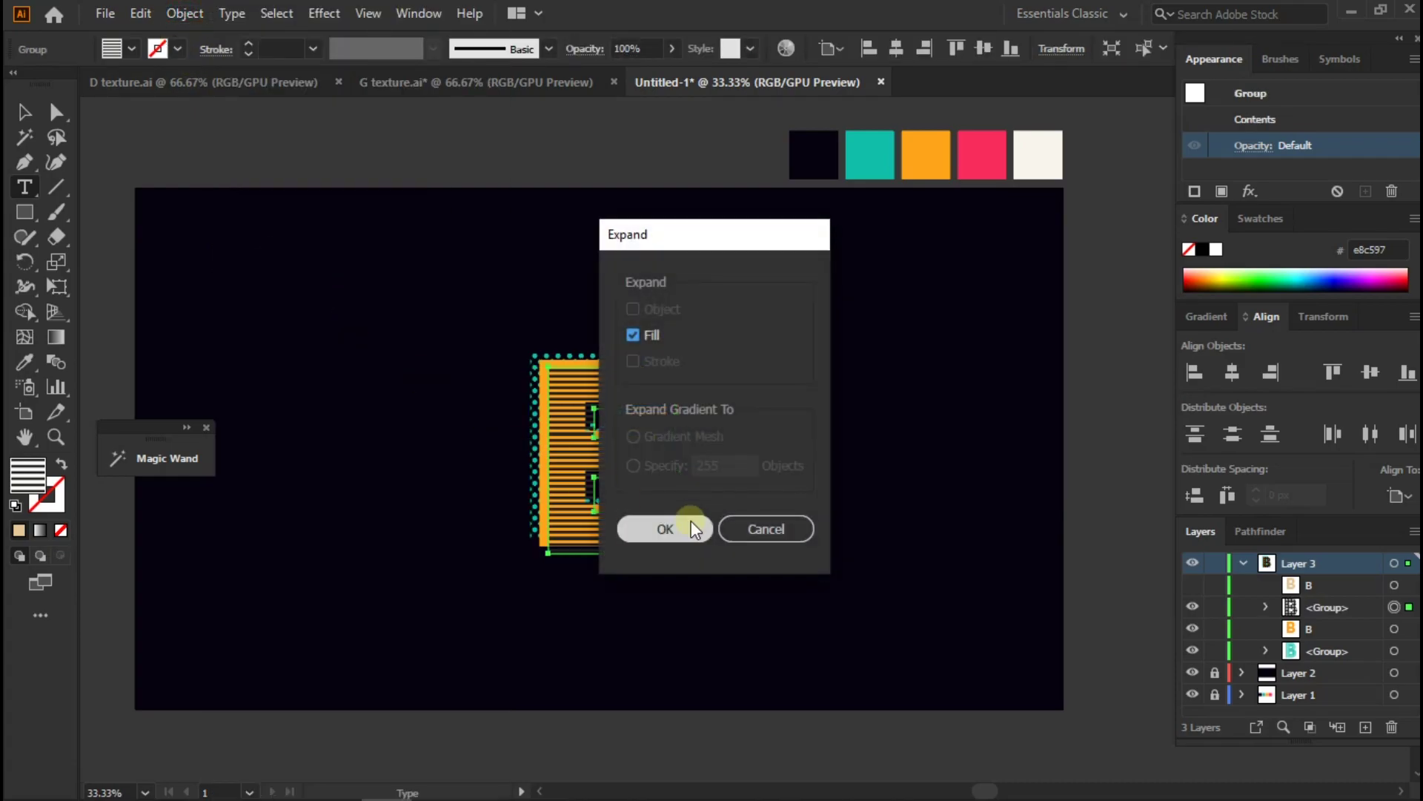
{"action": "left_click", "coordinate": [691, 520]}
Select all the lines with the Magic Wand and give them a pink 3 pt stroke.
{"action": "left_click", "coordinate": [25, 137]}
{"action": "key", "text": "ctrl+1"}
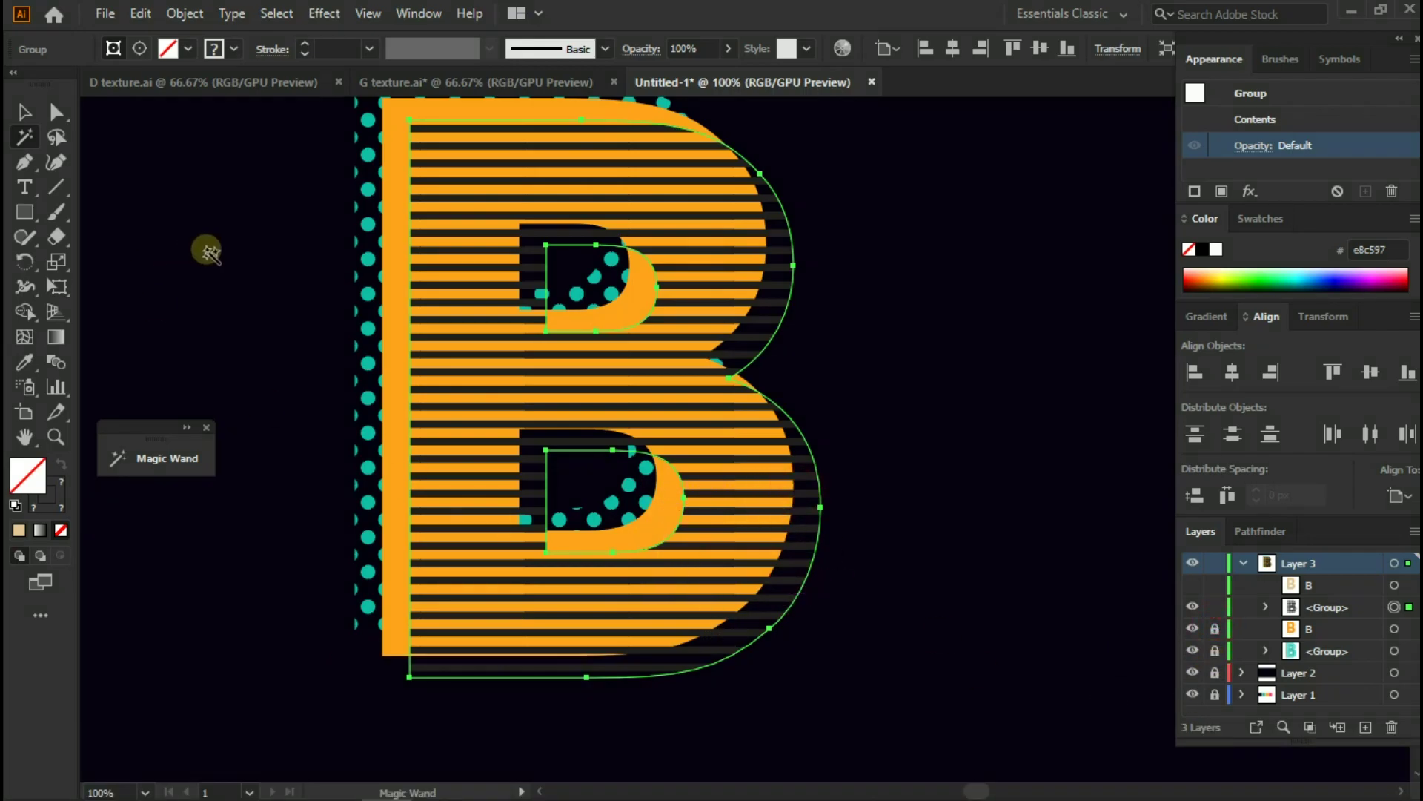
{"action": "left_click", "coordinate": [131, 457]}
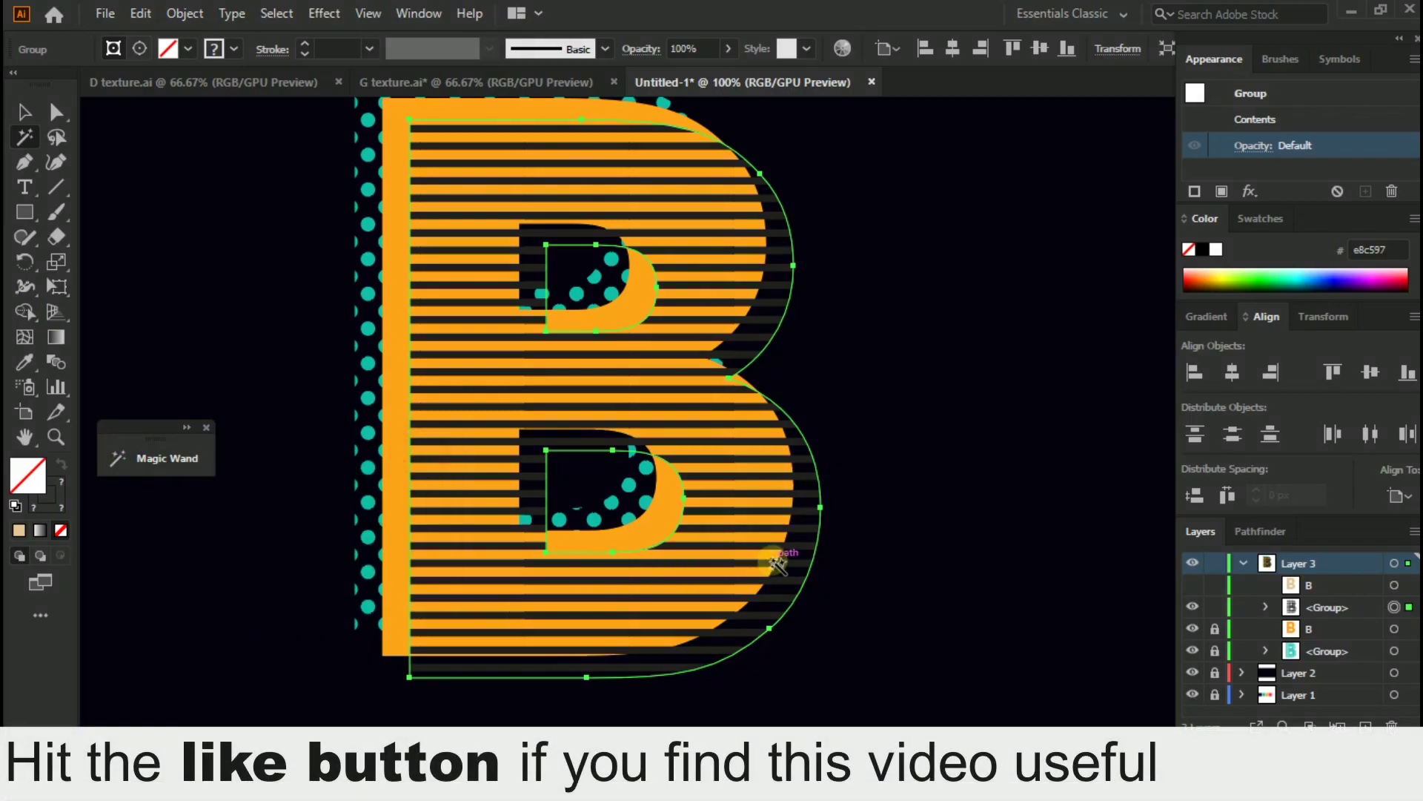
{"action": "left_click", "coordinate": [797, 549]}
{"action": "key", "text": "ctrl+minus"}
{"action": "key", "text": "ctrl+minus"}
{"action": "key", "text": "ctrl+minus"}
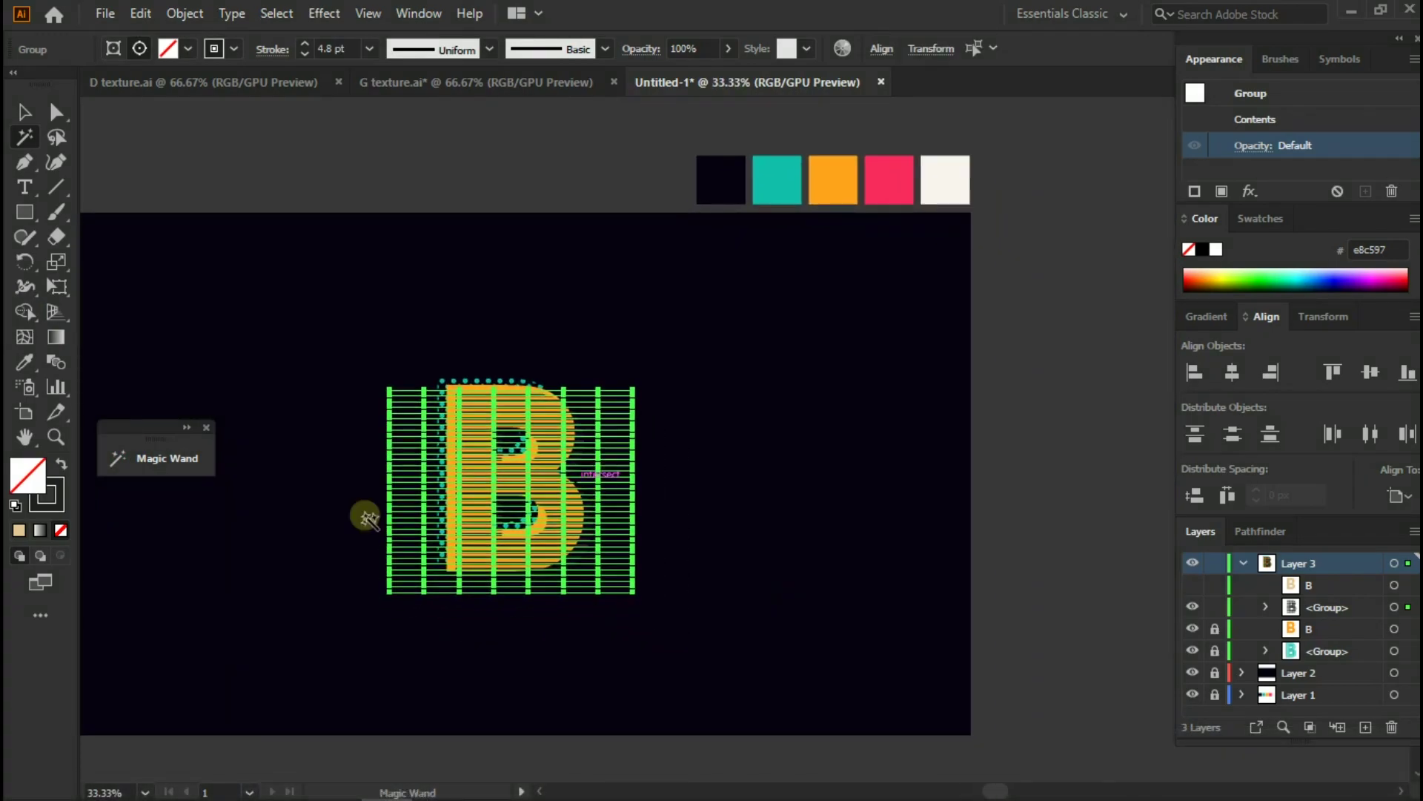
{"action": "left_click", "coordinate": [25, 362]}
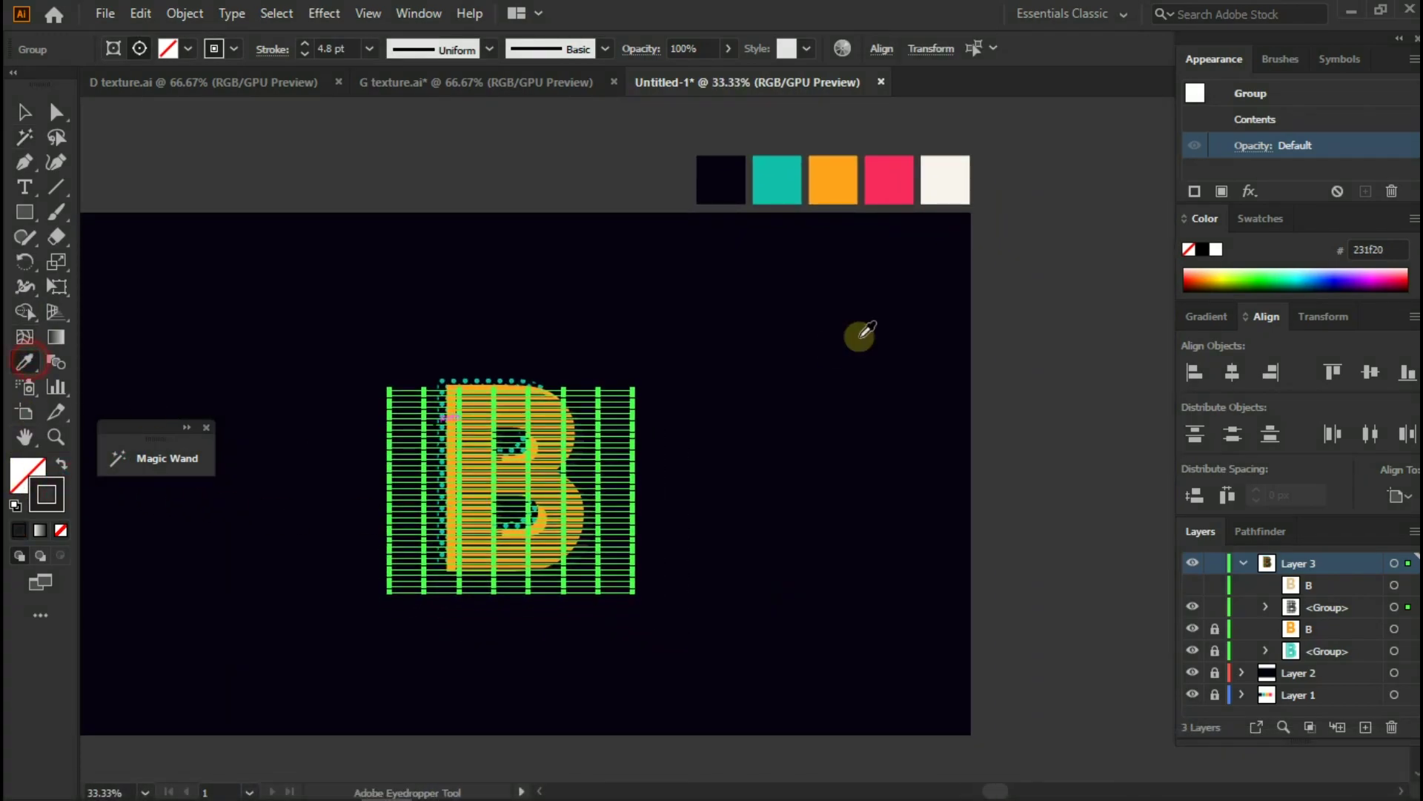
{"action": "left_click", "coordinate": [886, 176]}
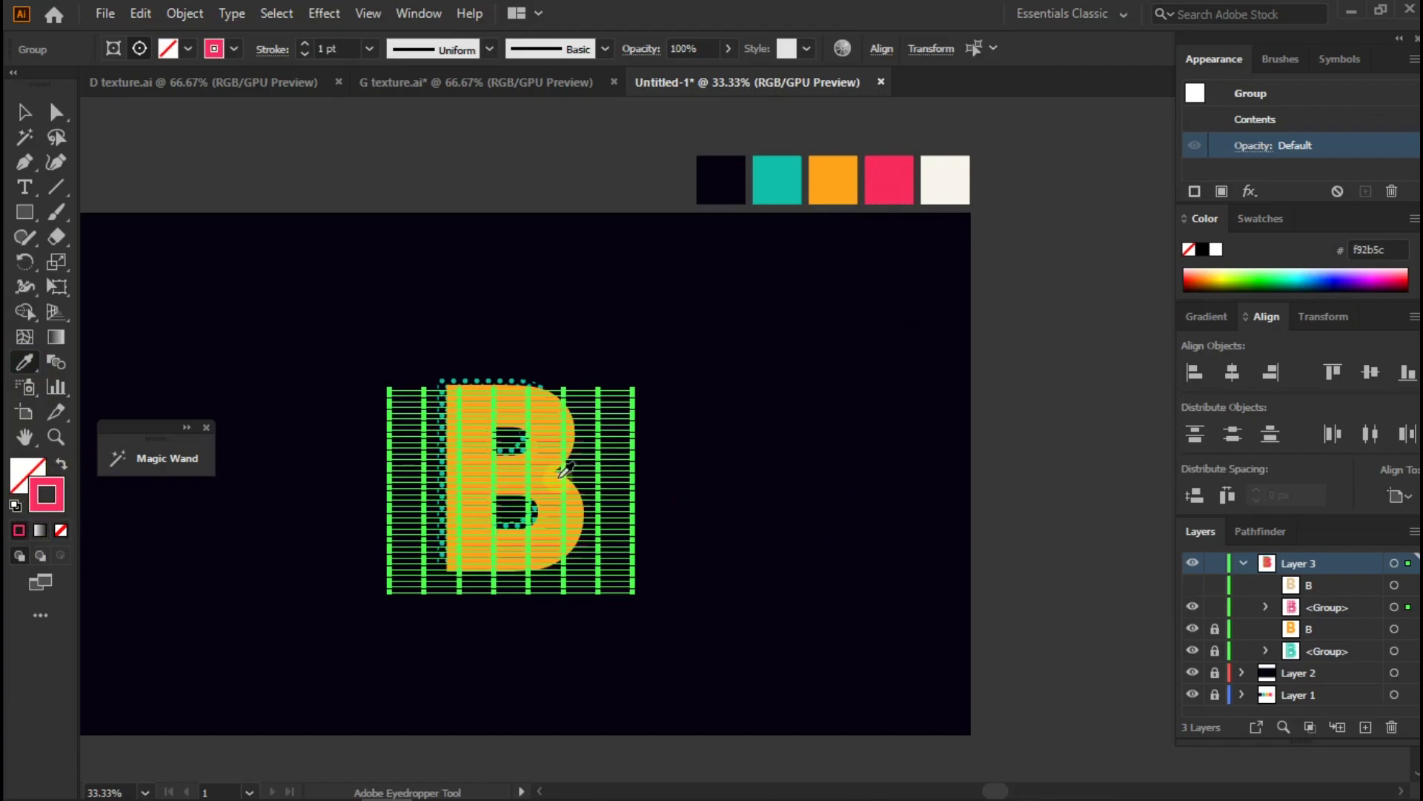
{"action": "double_click", "coordinate": [1287, 126]}
{"action": "left_click", "coordinate": [1327, 140]}
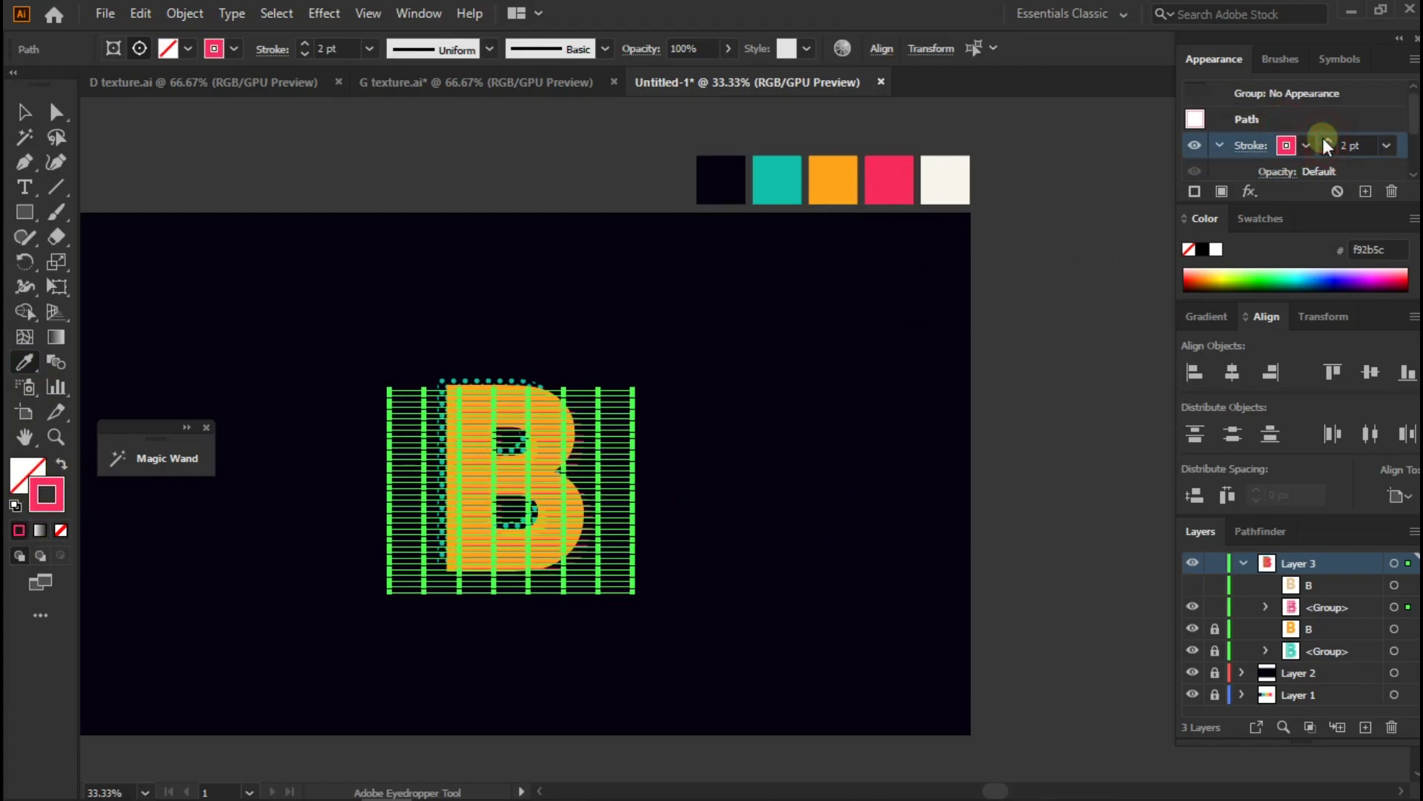
Deselect the lines and unhide the top B layer.
{"action": "key", "text": "ctrl+shift+a"}
{"action": "scroll", "coordinate": [677, 572], "scroll_direction": "up", "scroll_amount": 2}
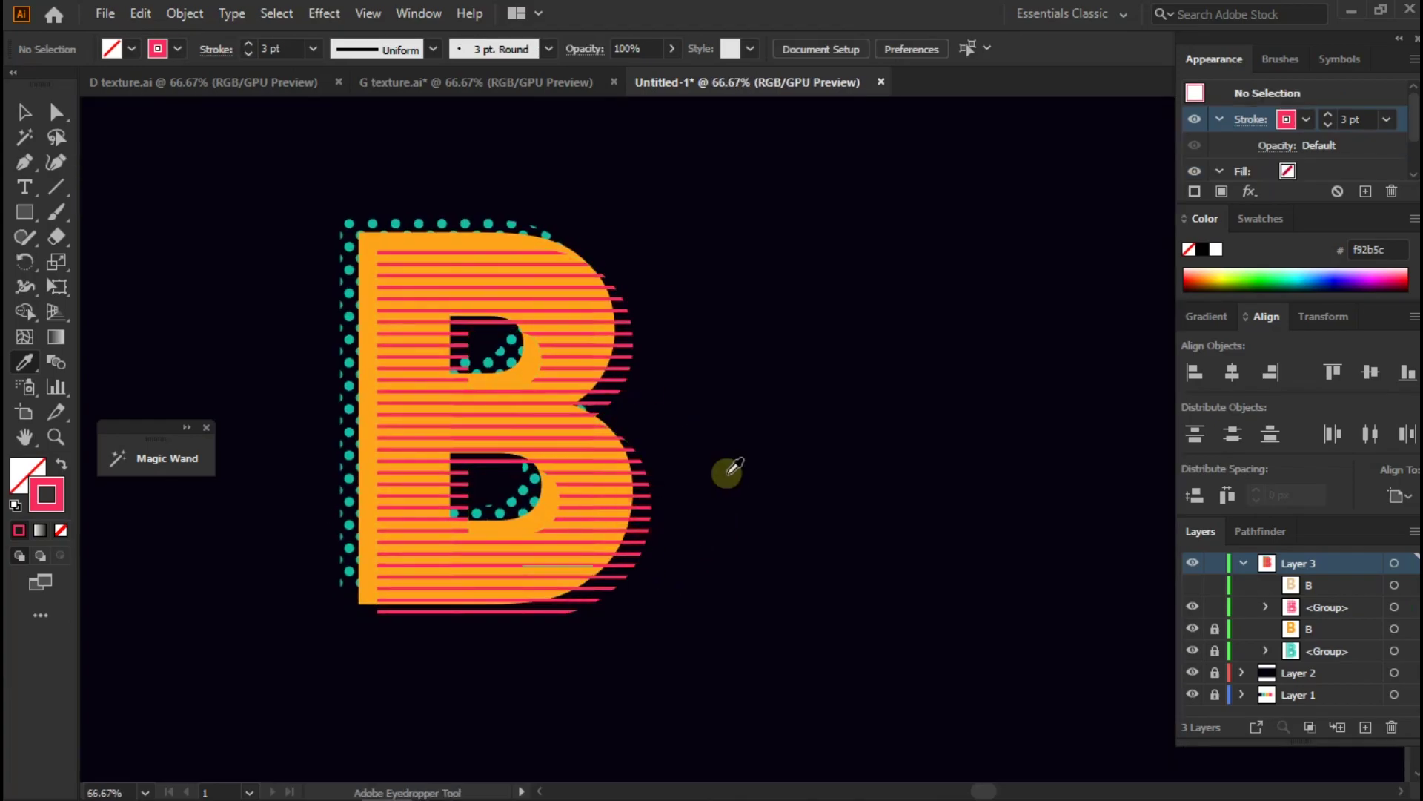
{"action": "scroll", "coordinate": [734, 493], "scroll_direction": "down", "scroll_amount": 1}
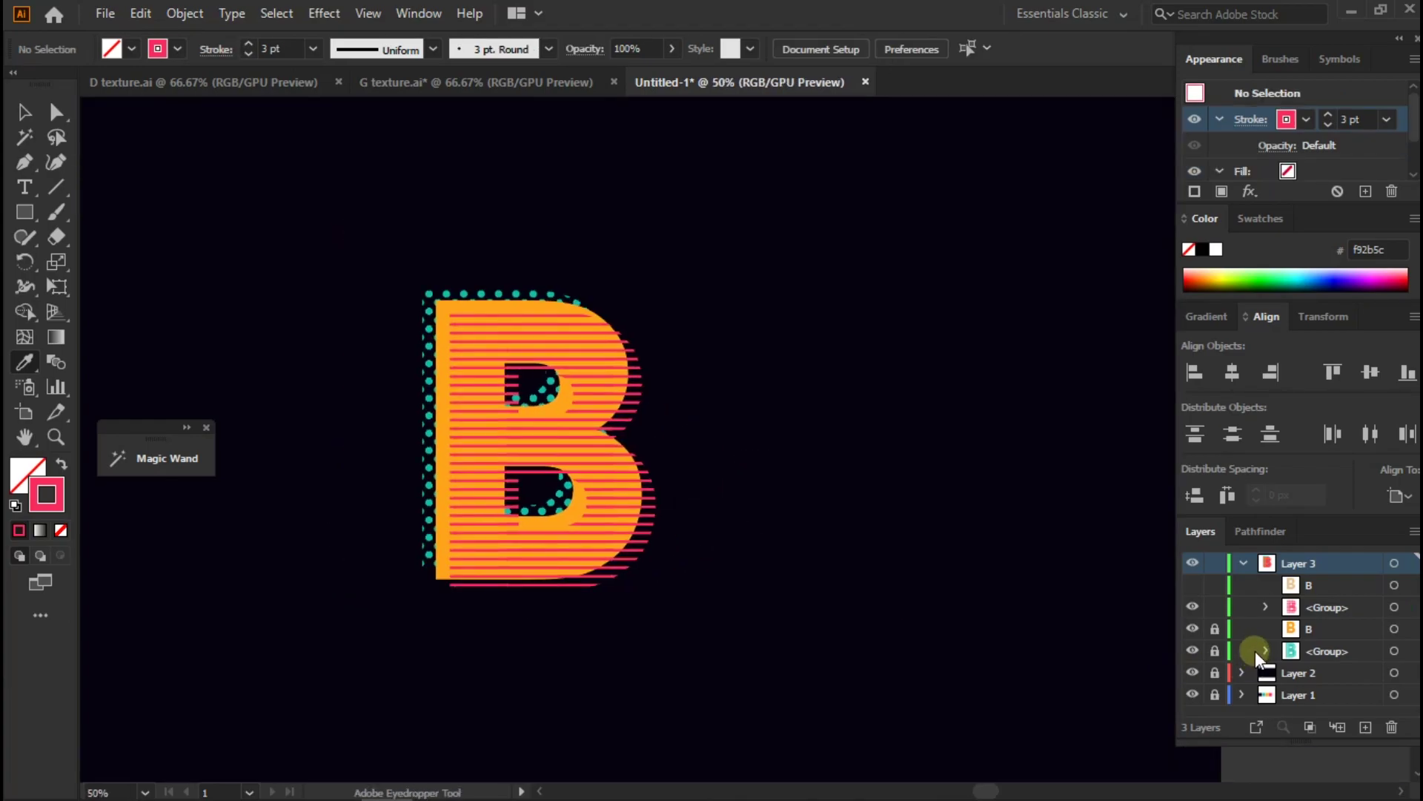
{"action": "left_click", "coordinate": [1192, 585]}
Turn the top B into a cream stroke with no fill and thicken its outline.
{"action": "left_click", "coordinate": [659, 484], "text": "ctrl"}
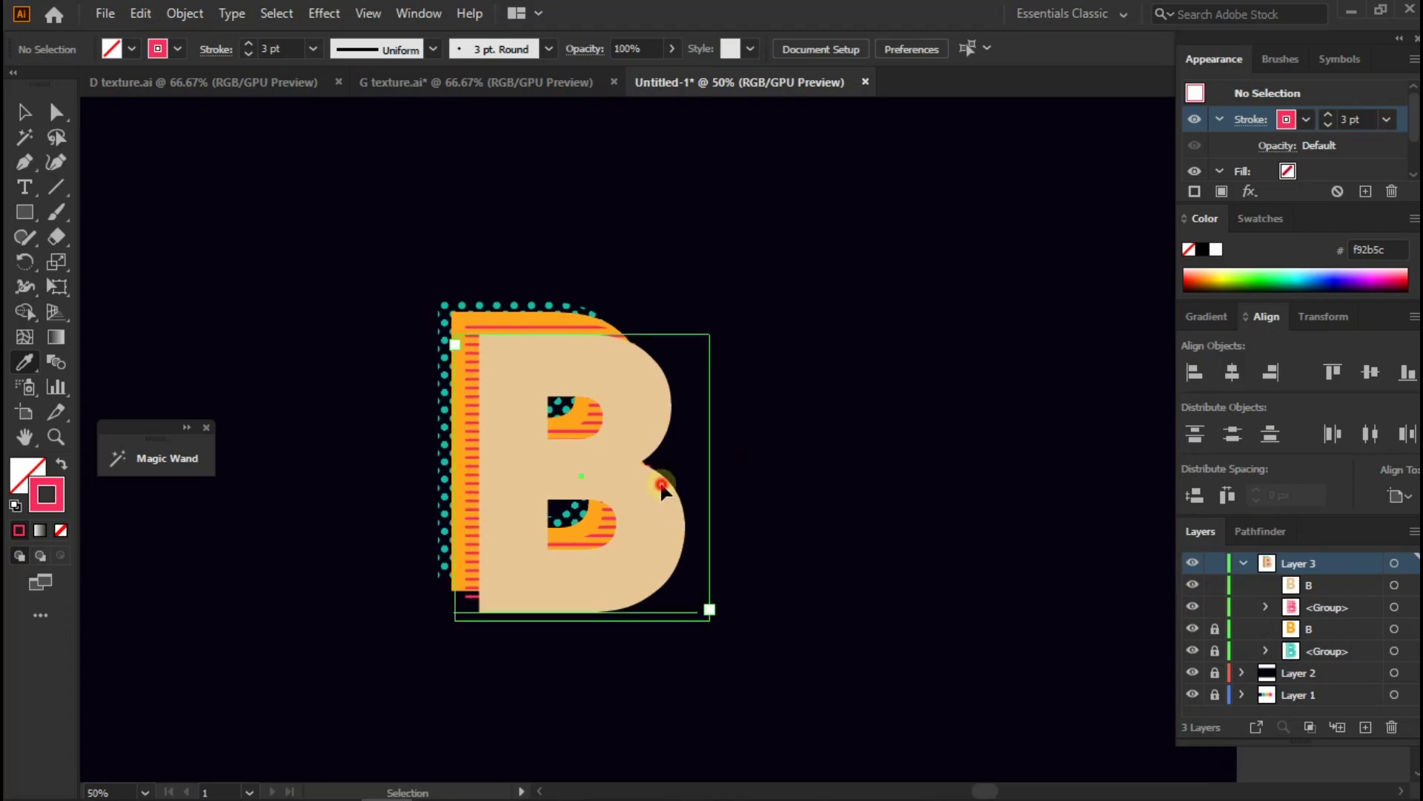
{"action": "scroll", "coordinate": [804, 452], "scroll_direction": "down", "scroll_amount": 1}
{"action": "left_click", "coordinate": [976, 215]}
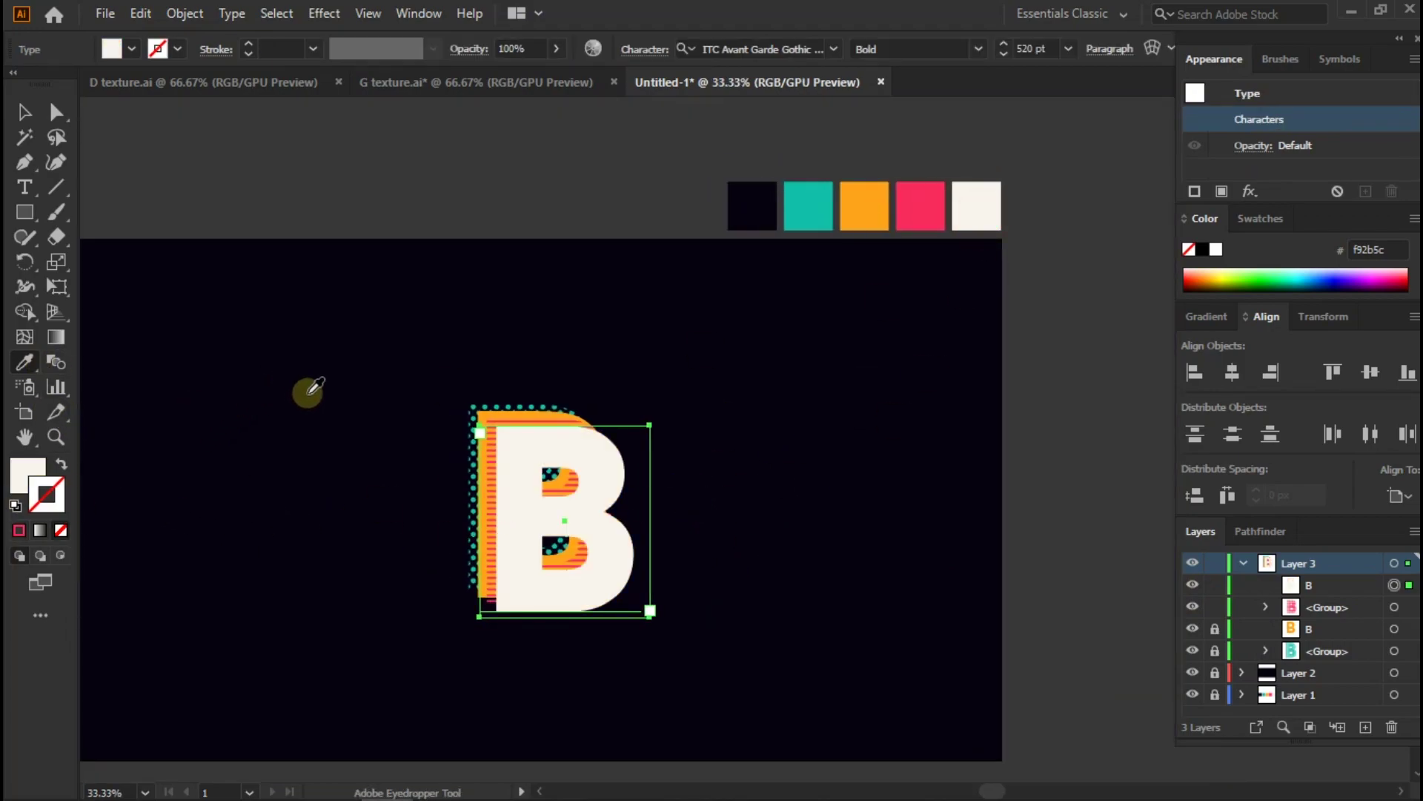
{"action": "left_click", "coordinate": [537, 567]}
{"action": "double_click", "coordinate": [1294, 115]}
{"action": "left_click", "coordinate": [1328, 141]}
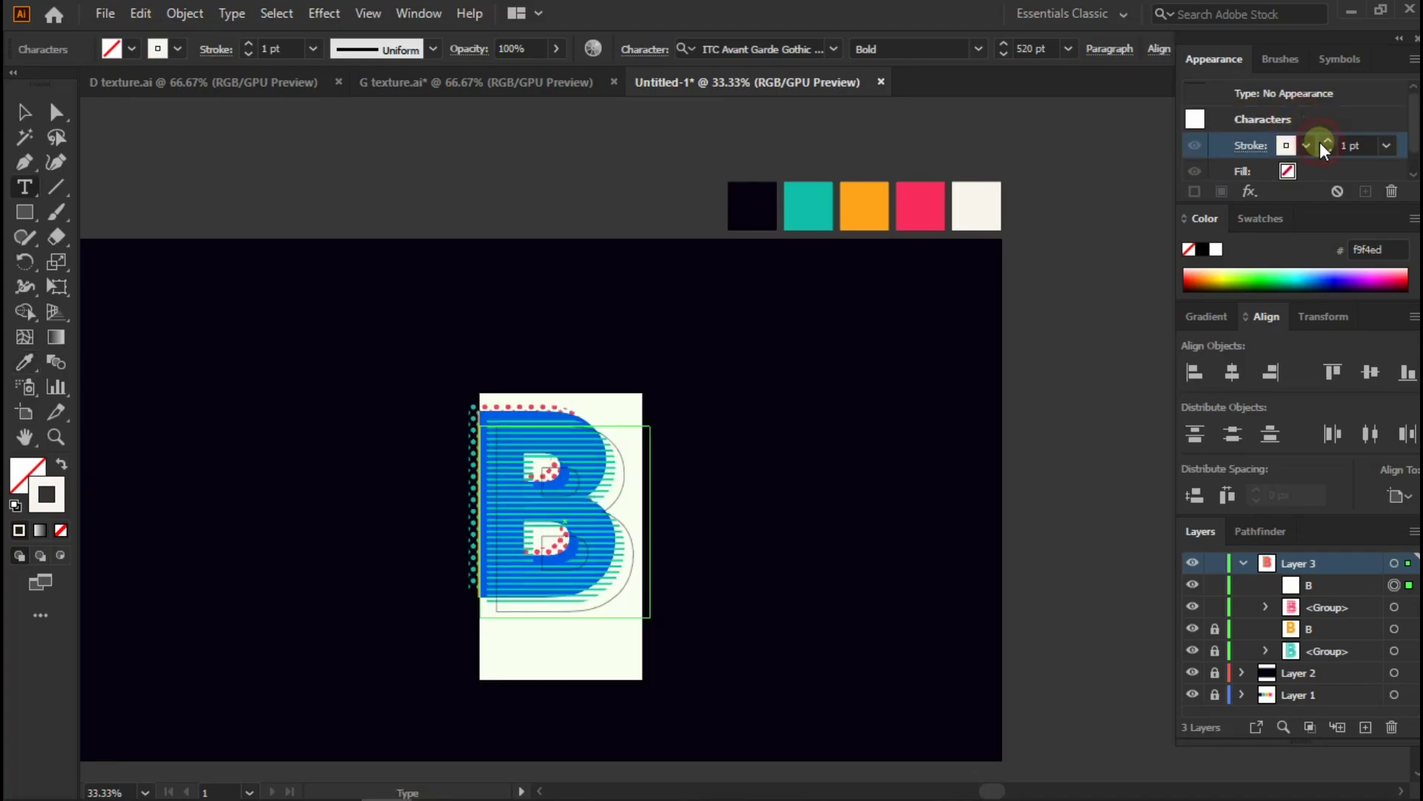